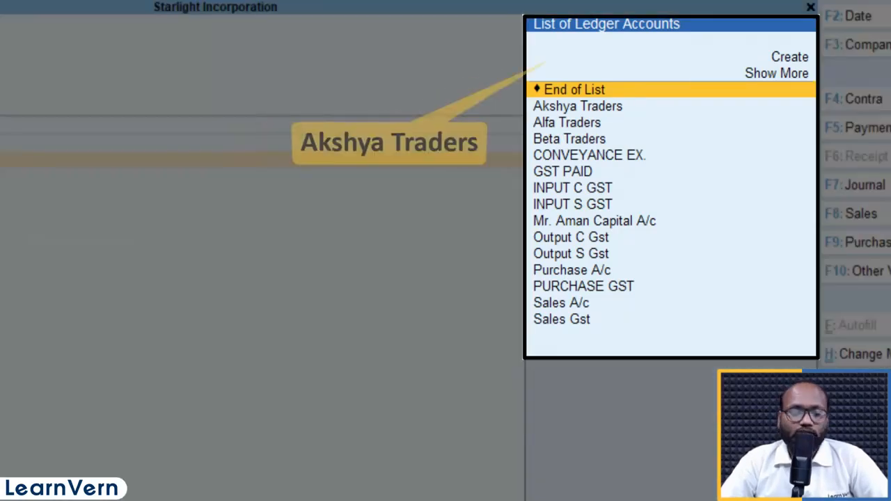
# - Credit Akshya Traders with 110920 in the receipt voucher
pyautogui.write('aksh')
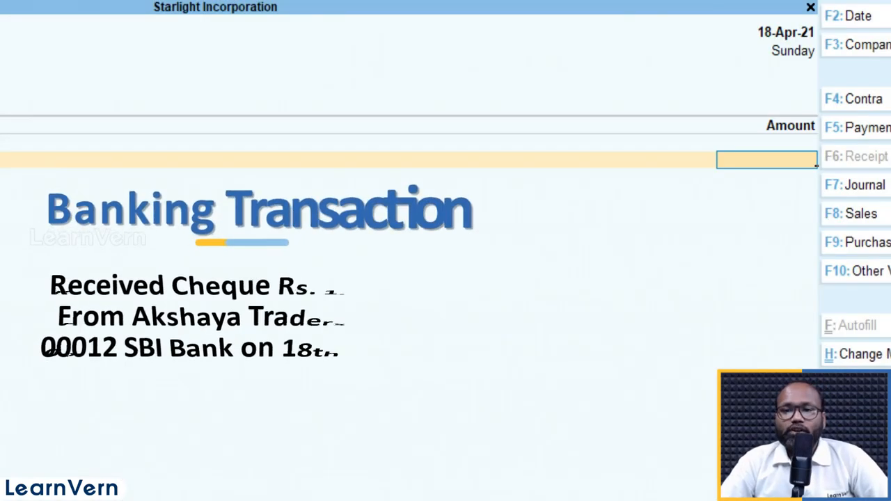
pyautogui.press('alt')
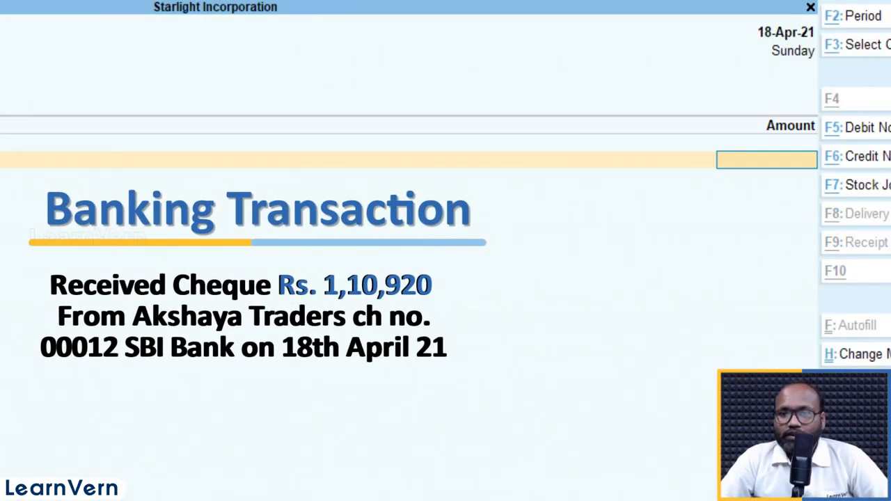
pyautogui.write('1109')
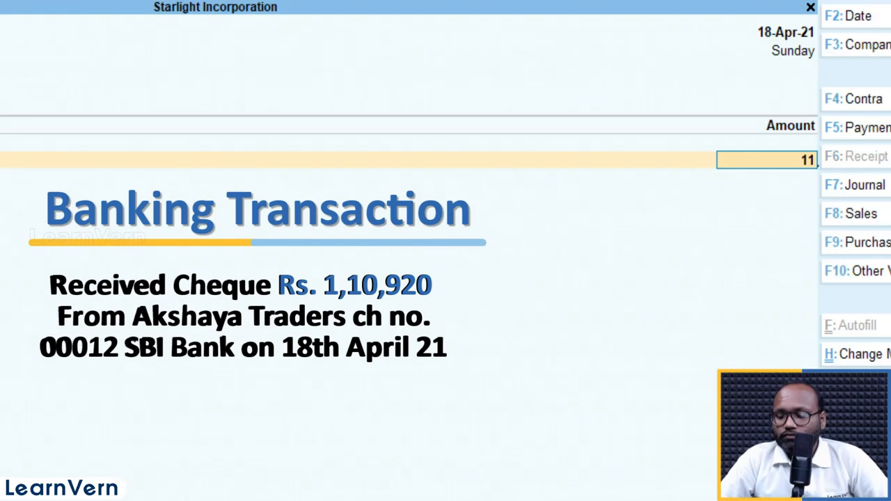
pyautogui.write('20')
pyautogui.press('Return')
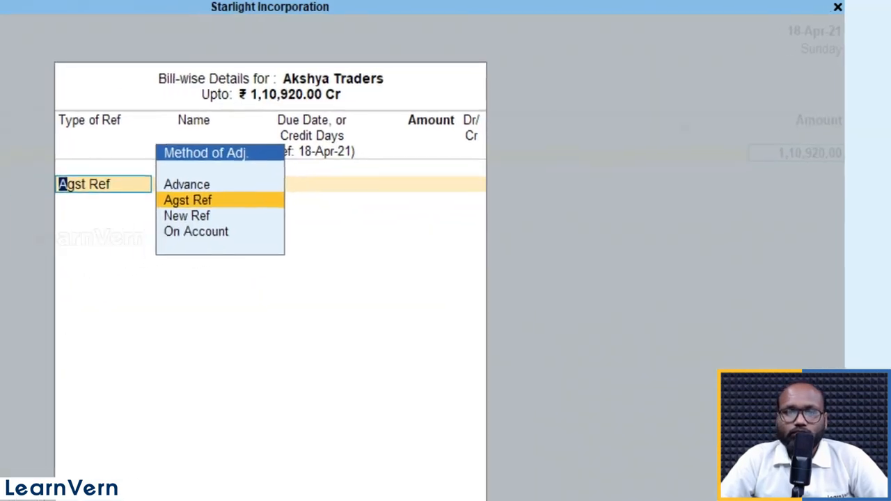
# - Allocate the Akshya Traders receipt as Agst Ref against pending bill 3 for the full amount
pyautogui.press('Return')
pyautogui.press('BackSpace')
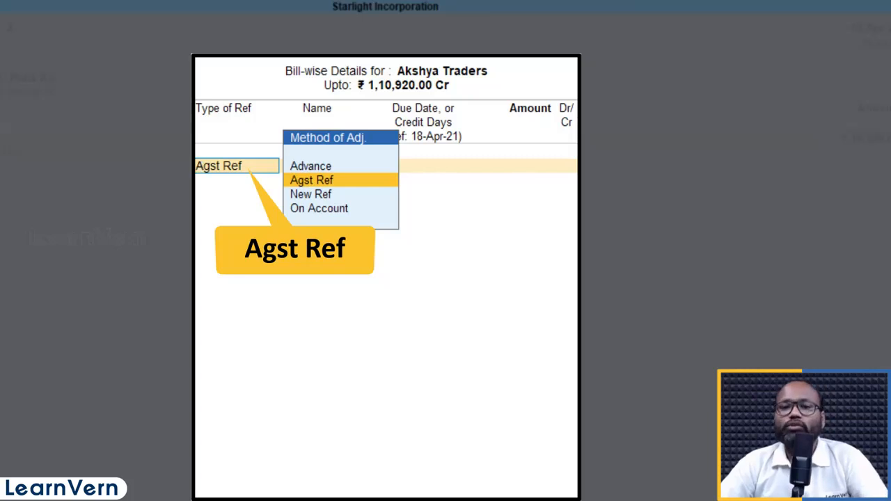
pyautogui.press('Return')
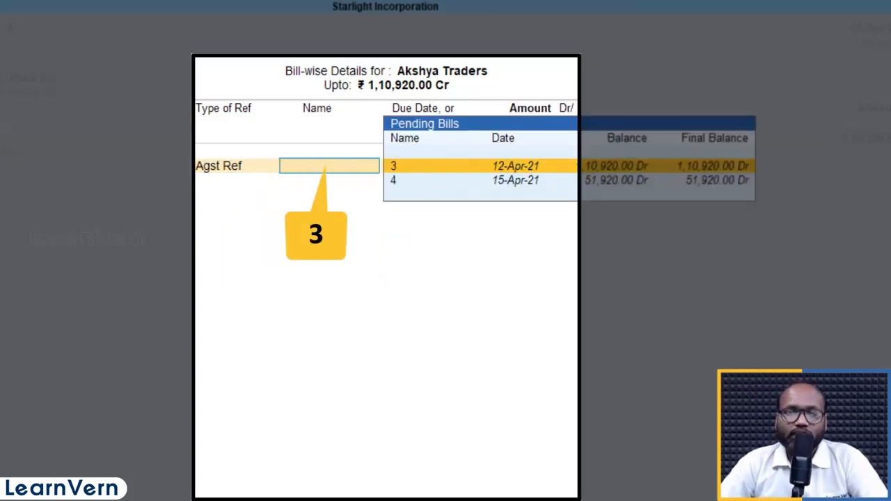
pyautogui.press('Return')
# - Finish the particulars and examine the full list of transaction types for the HDFC Bank A/c allocation
pyautogui.press('Return')
pyautogui.press('Return')
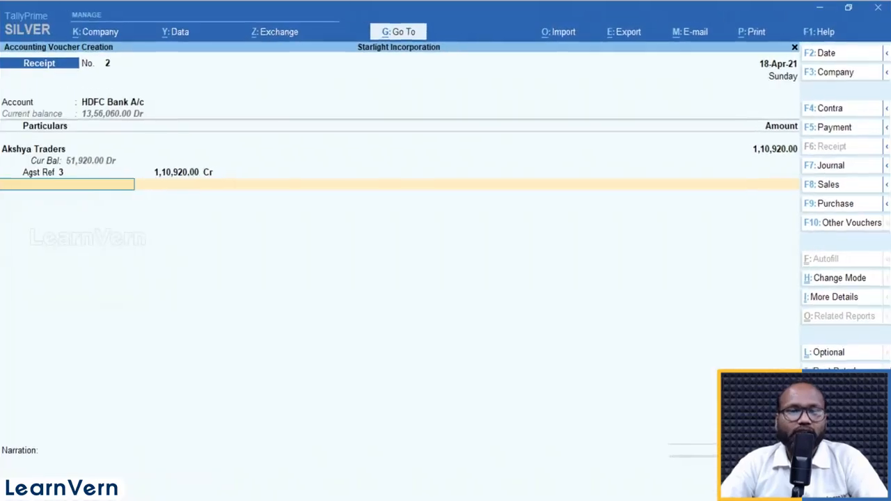
pyautogui.press('Return')
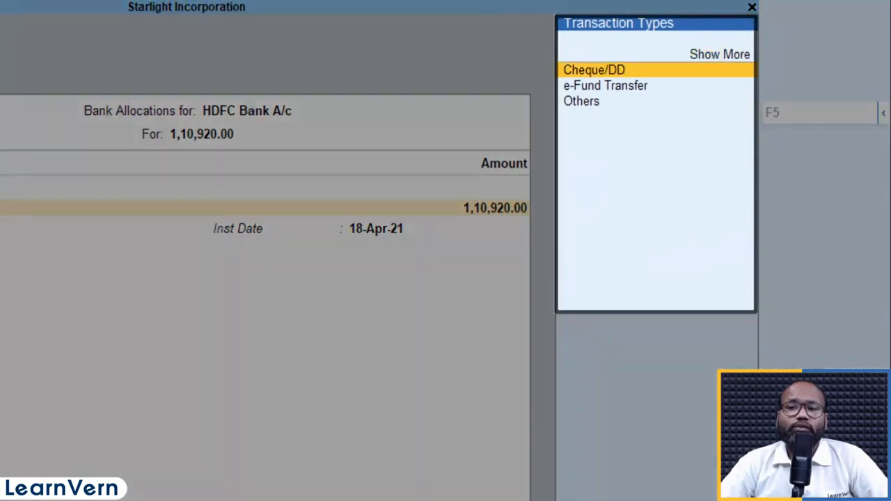
pyautogui.press('Down')
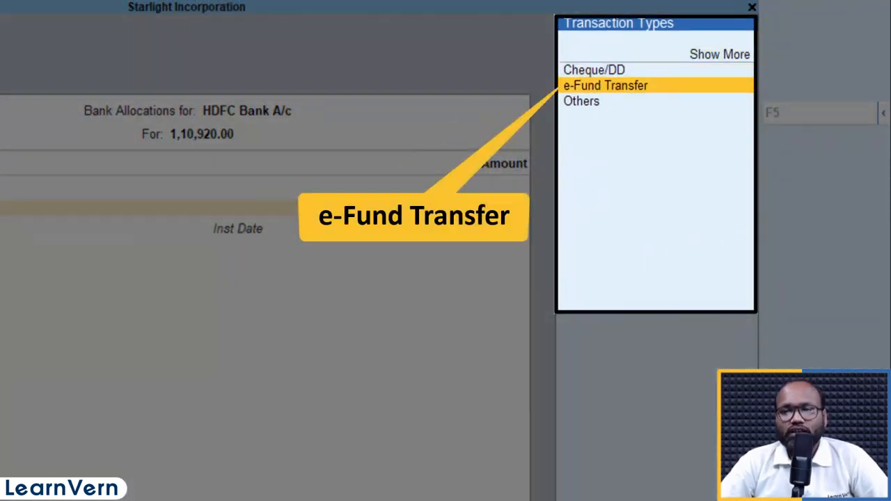
pyautogui.press('Up')
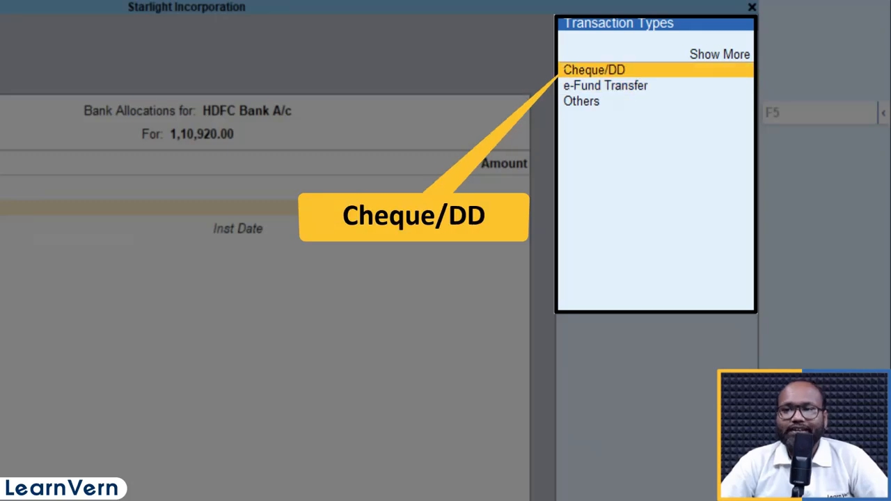
pyautogui.press('Up')
pyautogui.press('Return')
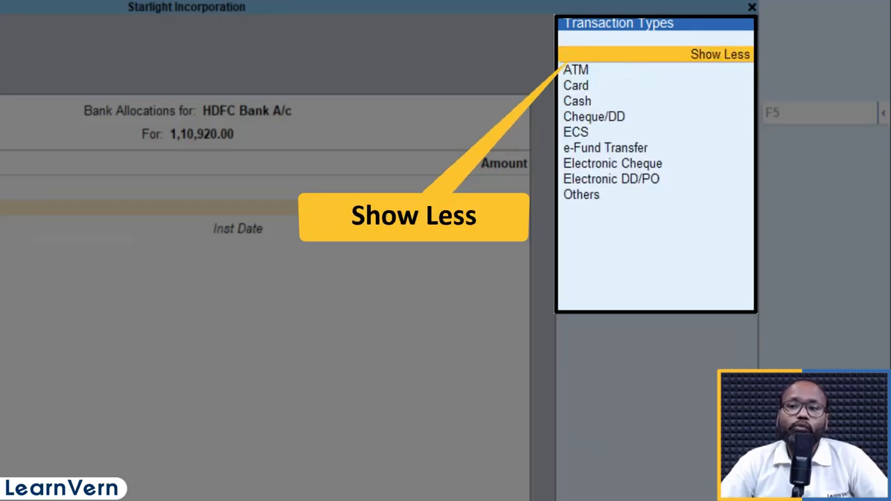
pyautogui.press('Down')
pyautogui.press('Down')
pyautogui.press('Down')
pyautogui.press('Down')
pyautogui.press('Down')
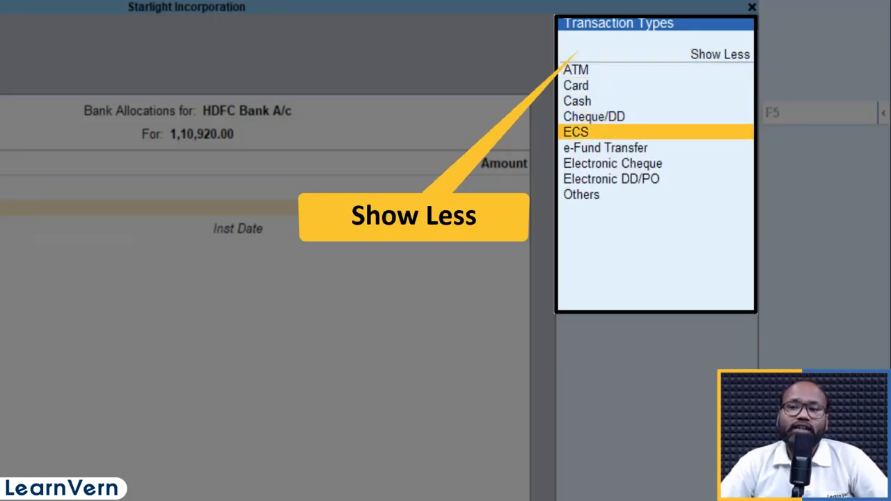
pyautogui.press('Up')
pyautogui.press('Up')
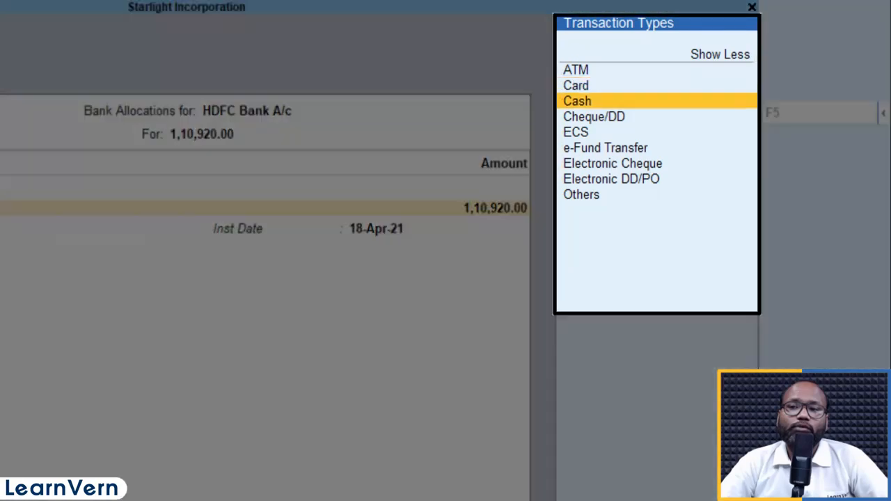
pyautogui.press('Down')
pyautogui.press('Down')
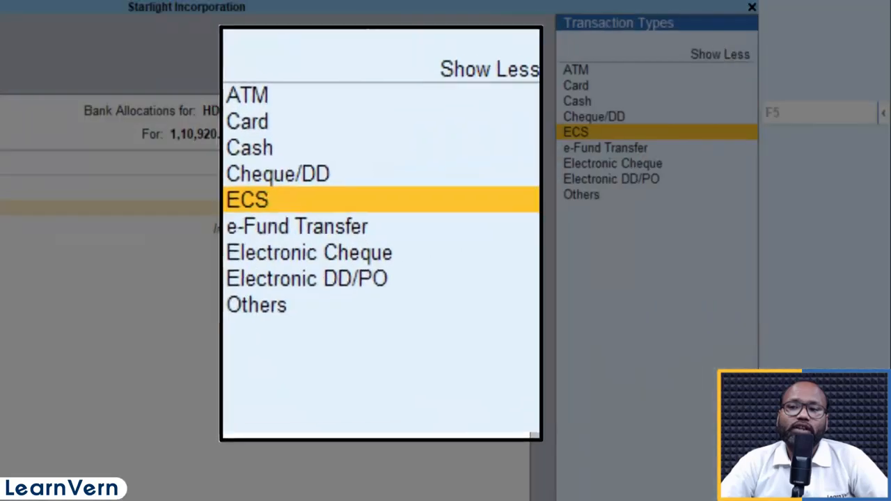
pyautogui.press('Down')
pyautogui.press('Down')
pyautogui.press('Up')
pyautogui.press('Up')
pyautogui.press('Up')
pyautogui.press('Up')
pyautogui.press('Up')
pyautogui.press('Up')
pyautogui.press('Up')
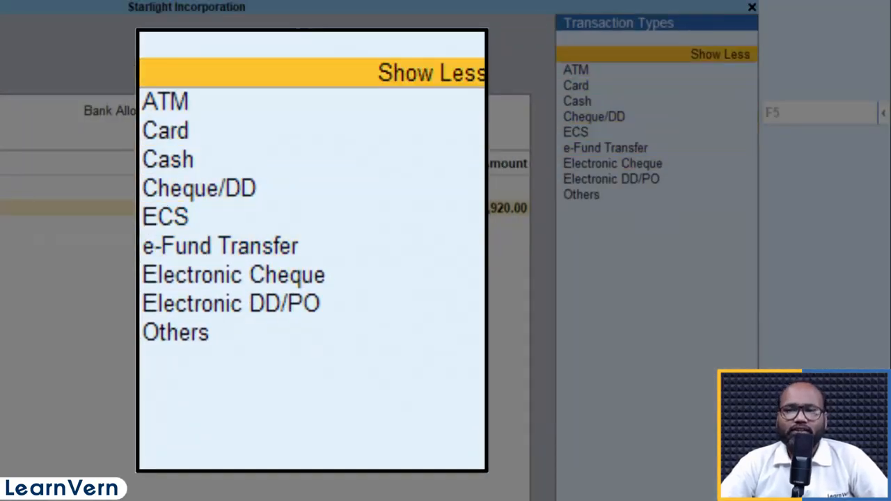
# - Set the bank allocation's transaction type to Cheque/DD, enter the cheque's instrument number and keep the instrument date
pyautogui.press('Down')
pyautogui.press('Down')
pyautogui.press('Down')
pyautogui.press('Down')
pyautogui.press('Return')
pyautogui.press('Return')
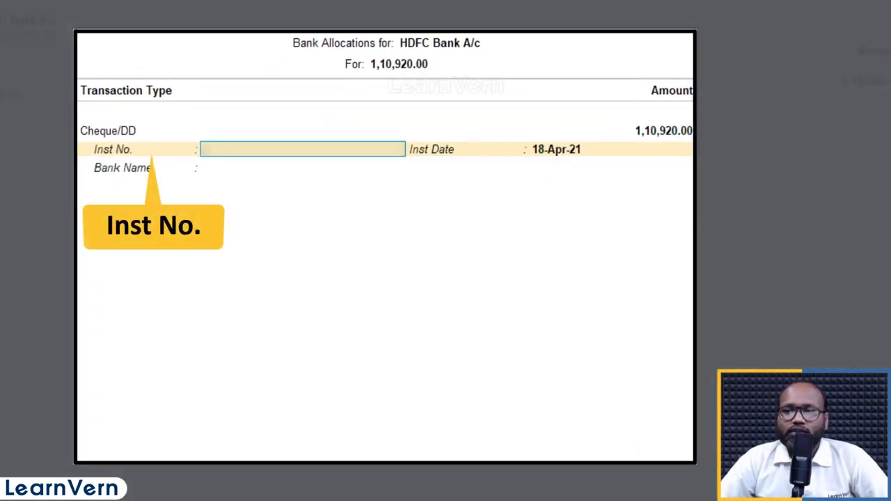
pyautogui.press('Return')
pyautogui.press('Return')
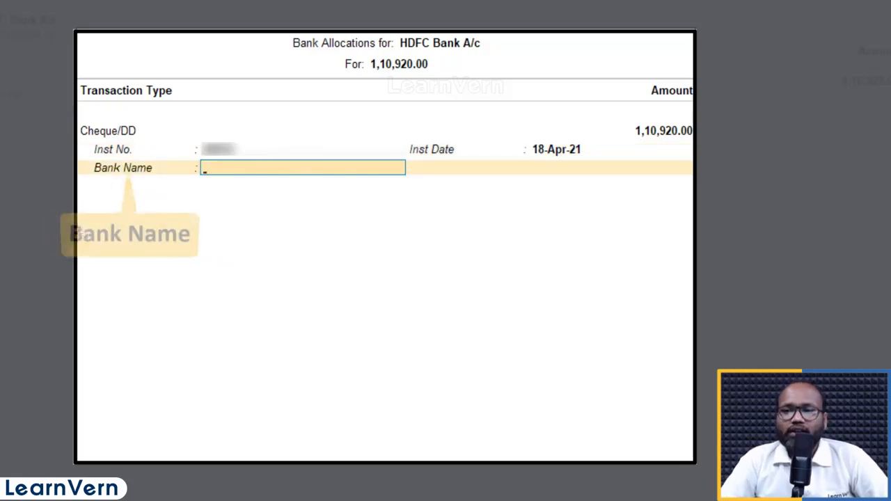
pyautogui.write('SBI')
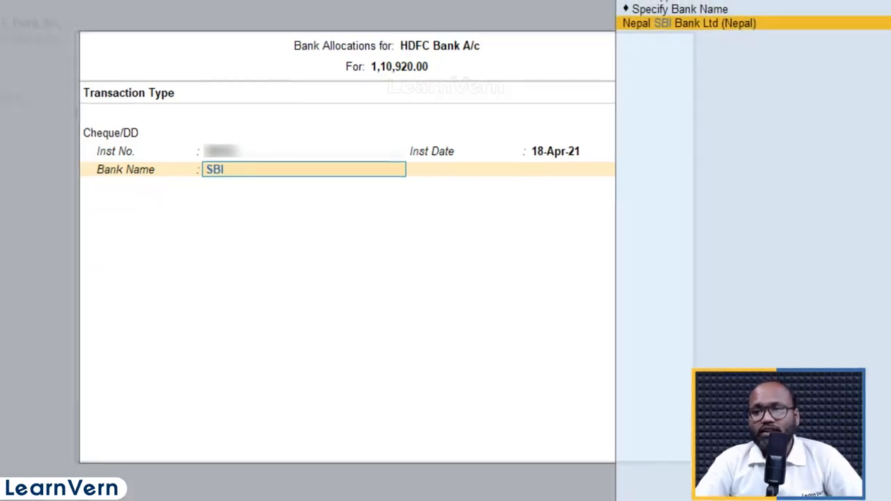
pyautogui.press('BackSpace')
pyautogui.press('BackSpace')
pyautogui.press('BackSpace')
# - Set the cheque's bank name to State Bank of India (India) and accept the bank allocation
pyautogui.write('STATE')
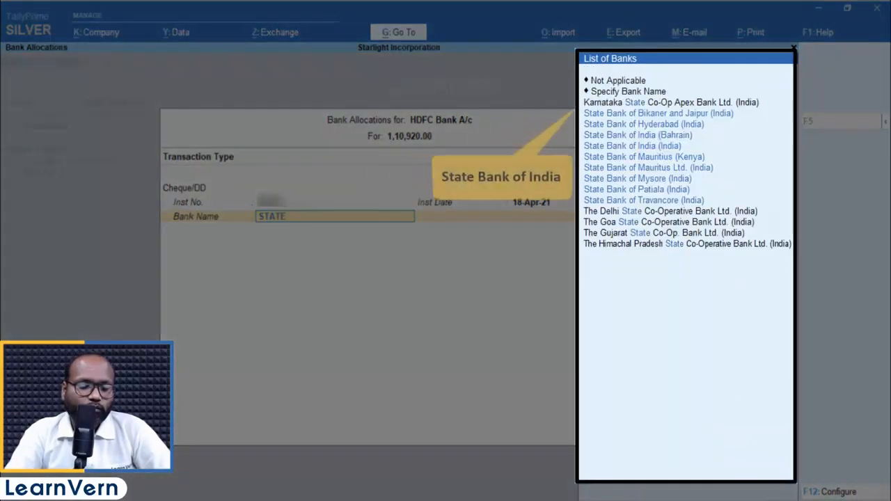
pyautogui.write(' BANK OF')
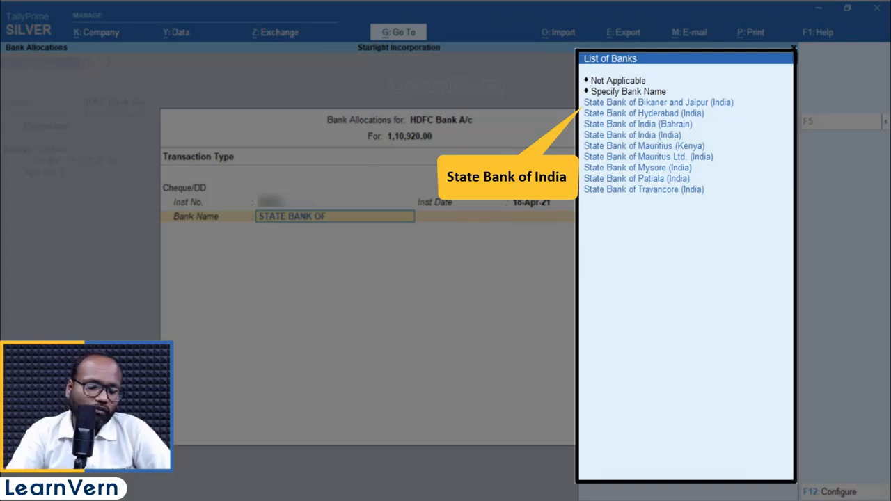
pyautogui.write(' IND')
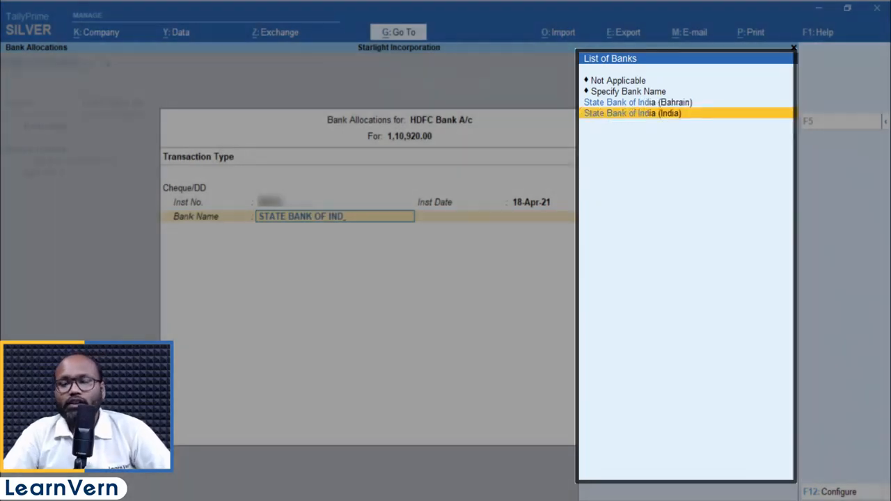
pyautogui.press('Return')
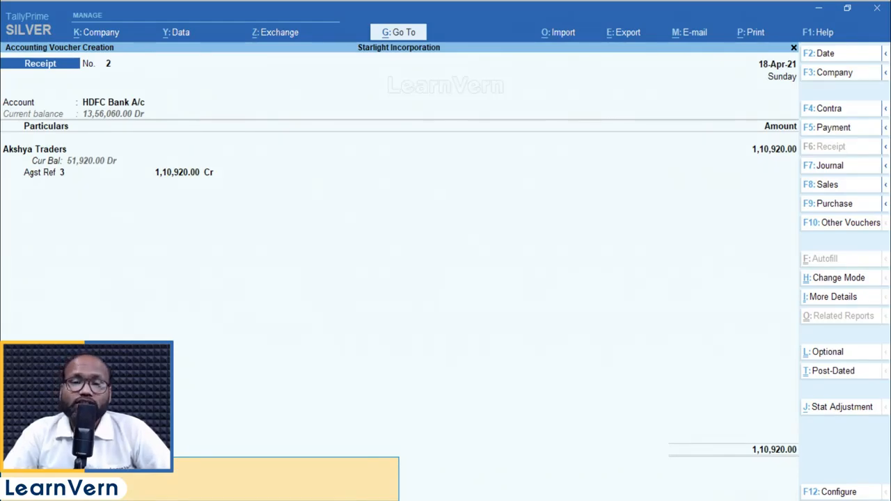
# - Reopen the HDFC Bank A/c allocation and configure Show Received From and Show Branch Name to Yes
pyautogui.press('BackSpace')
pyautogui.press('Return')
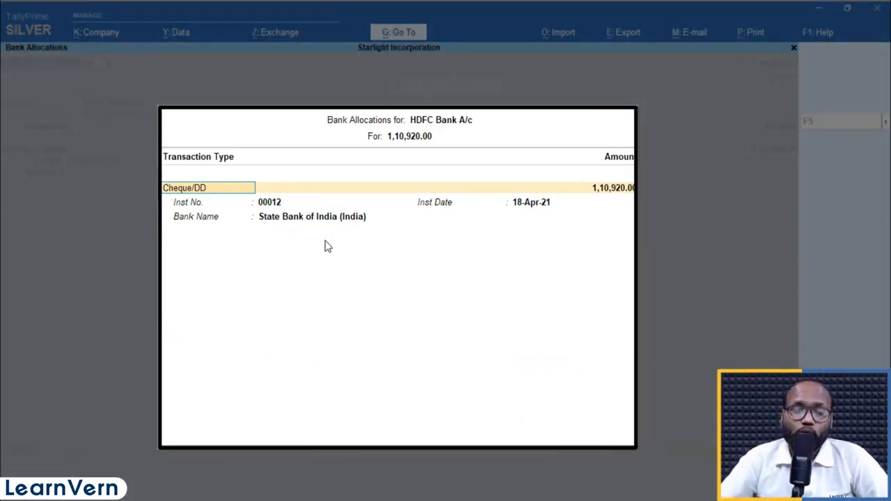
pyautogui.press('F12')
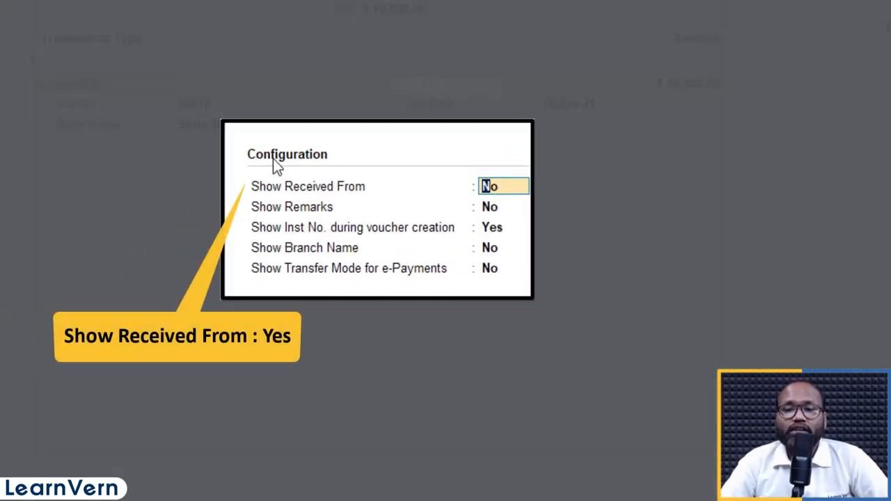
pyautogui.press('Return')
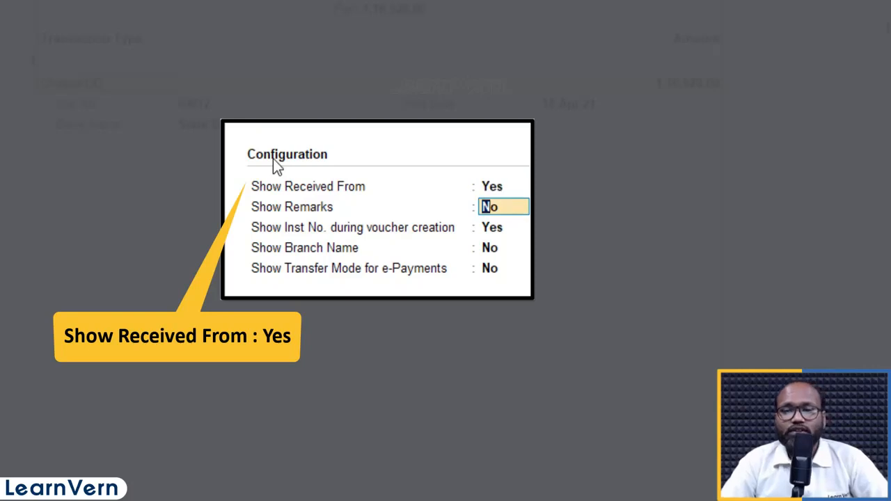
pyautogui.press('Return')
pyautogui.press('Return')
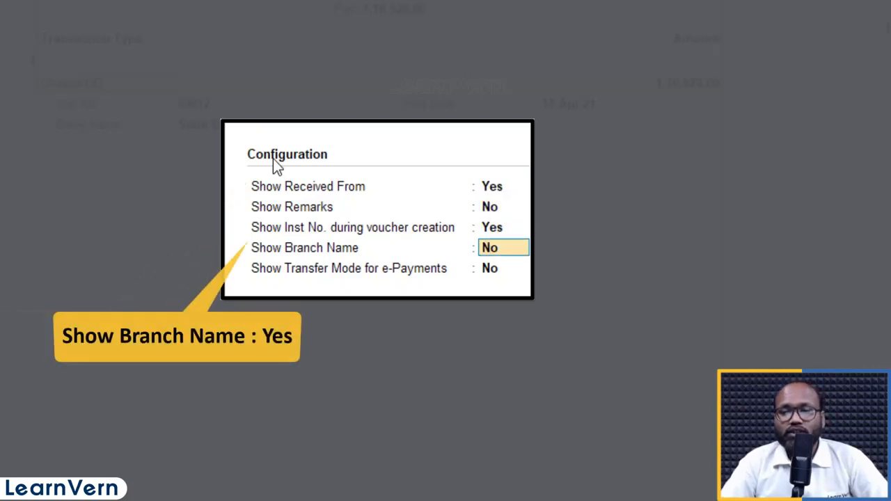
pyautogui.press('y')
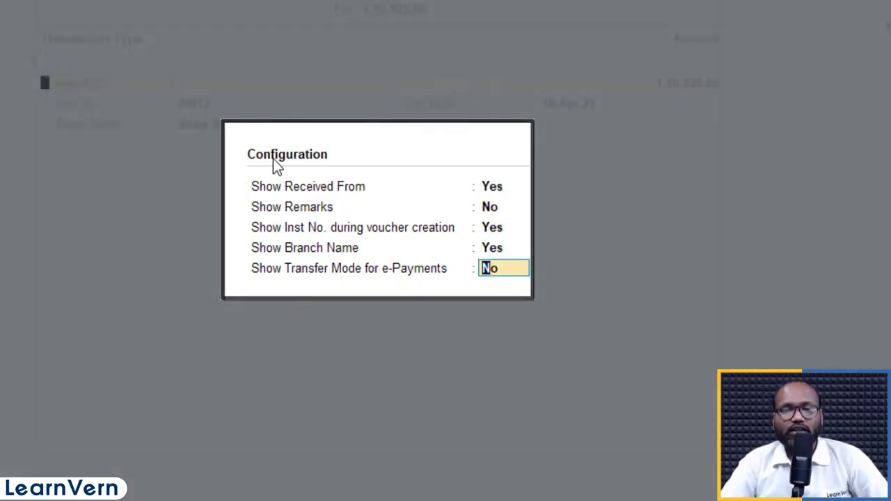
pyautogui.press('Return')
pyautogui.press('Return')
pyautogui.press('Return')
pyautogui.press('Return')
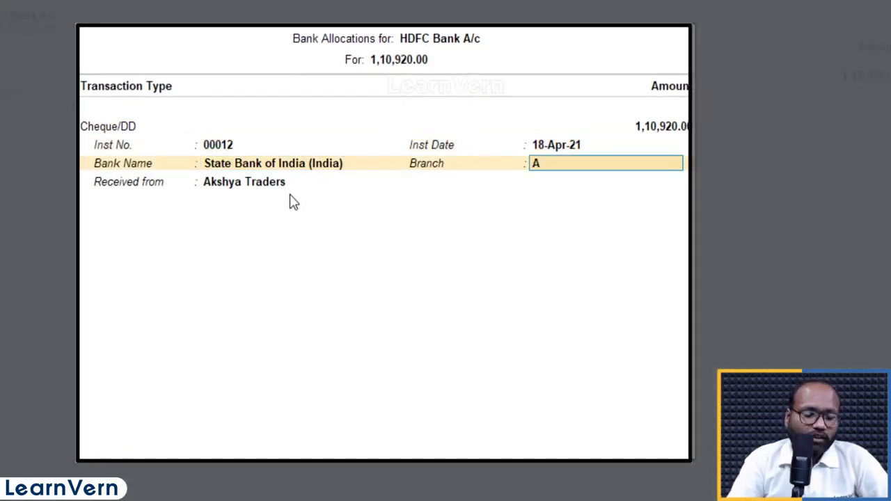
pyautogui.write('AHMEDABAD')
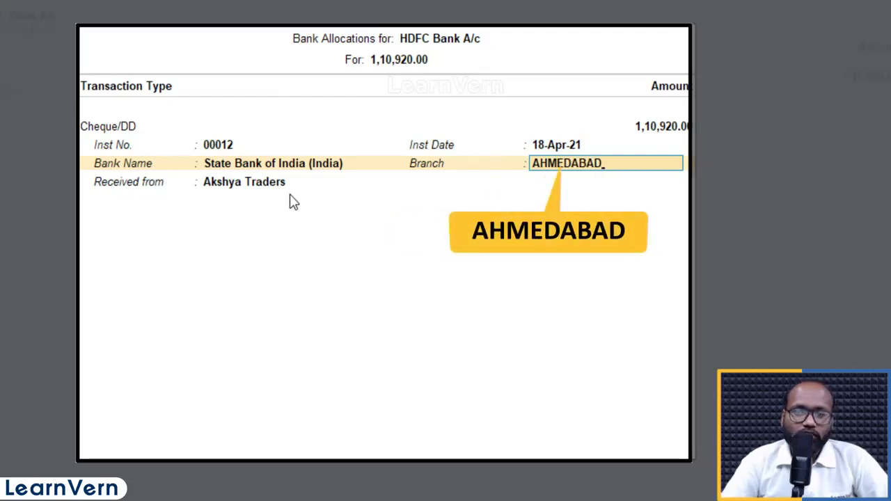
pyautogui.press('BackSpace')
pyautogui.press('BackSpace')
pyautogui.press('BackSpace')
pyautogui.press('BackSpace')
pyautogui.press('BackSpace')
pyautogui.press('BackSpace')
pyautogui.press('BackSpace')
pyautogui.press('BackSpace')
pyautogui.press('BackSpace')
# - Set the cheque's bank branch to S.G.ROAD and save the receipt voucher
pyautogui.write('S.G.ROAD')
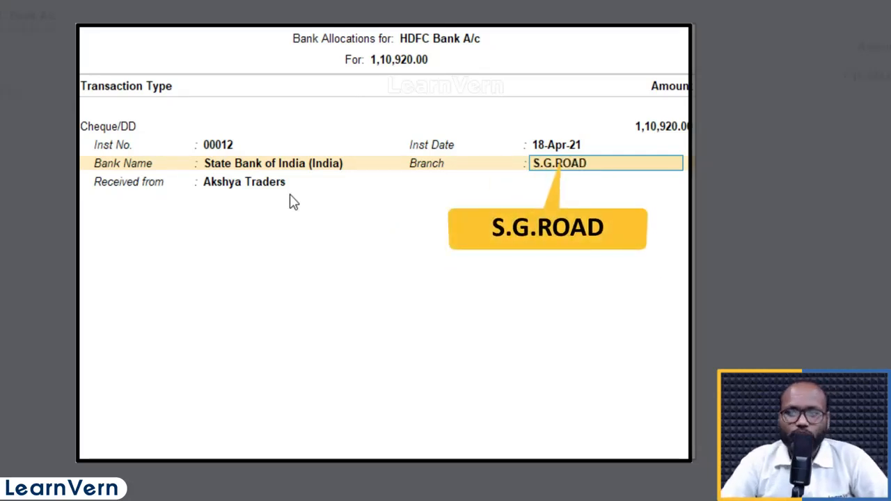
pyautogui.press('Return')
pyautogui.press('Return')
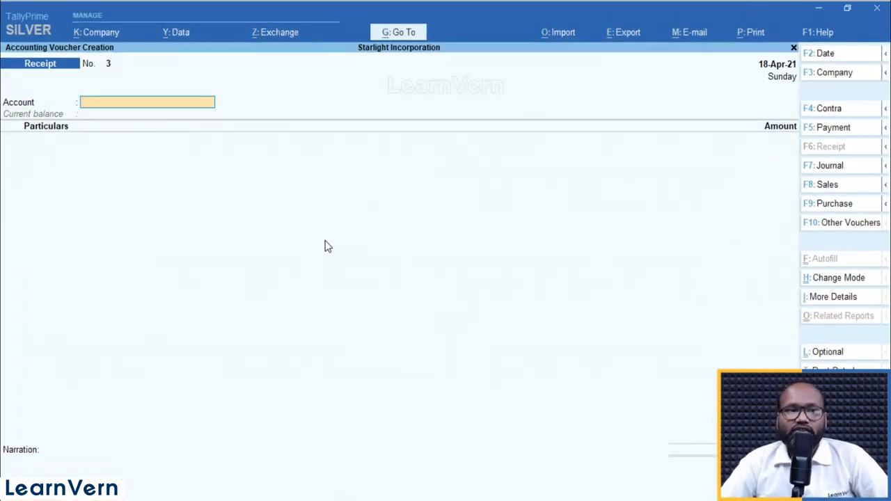
# - Start a payment voucher dated 21-Apr-21 with HDFC Bank A/c as its account
pyautogui.press('ctrl')
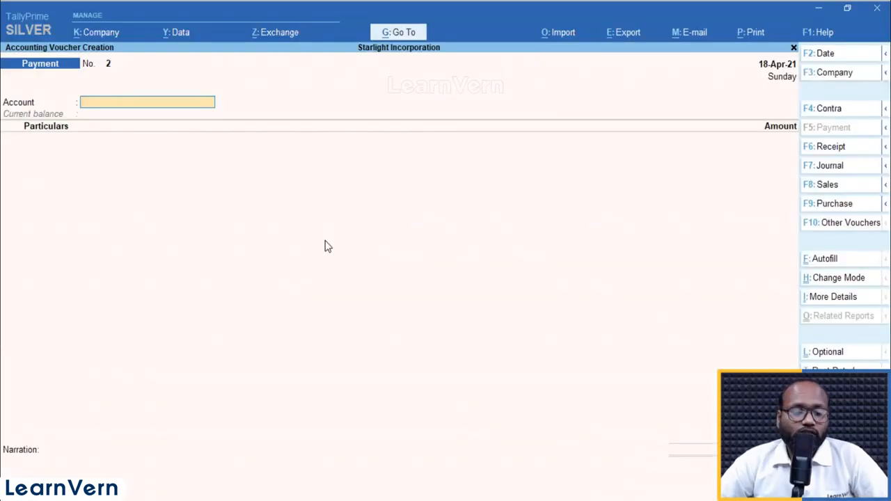
pyautogui.press('F2')
pyautogui.write('21.')
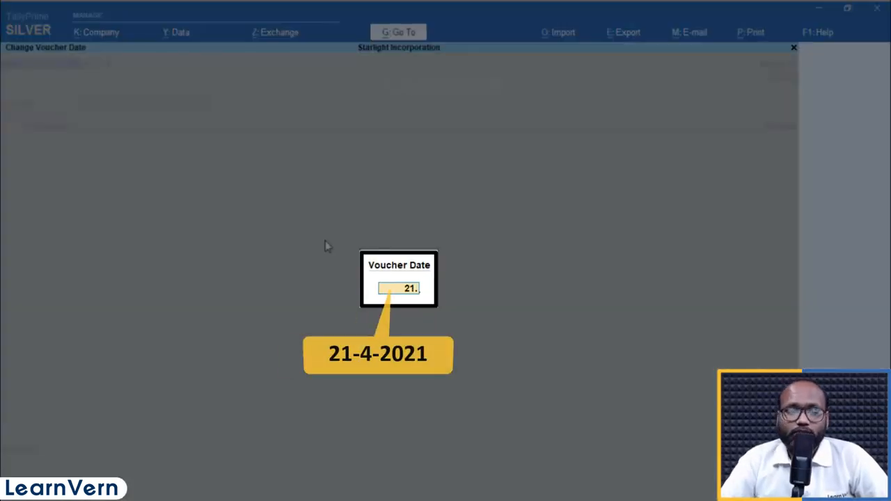
pyautogui.press('Return')
pyautogui.write('HD')
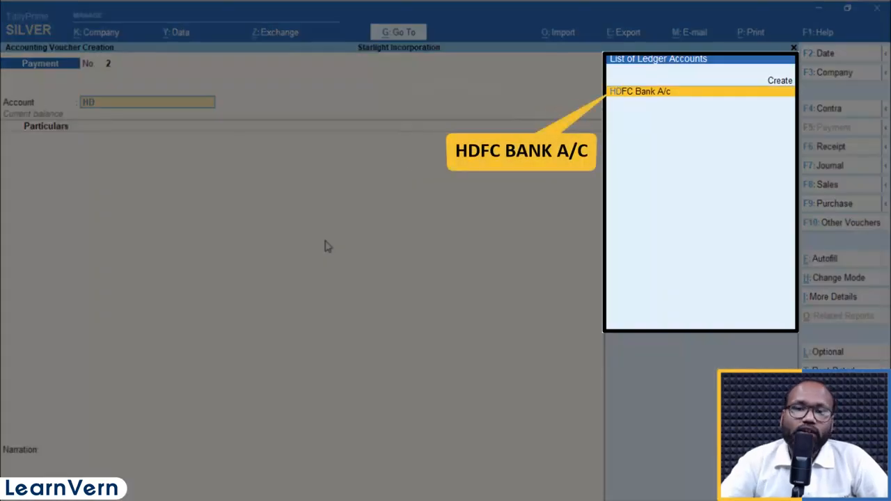
pyautogui.press('Return')
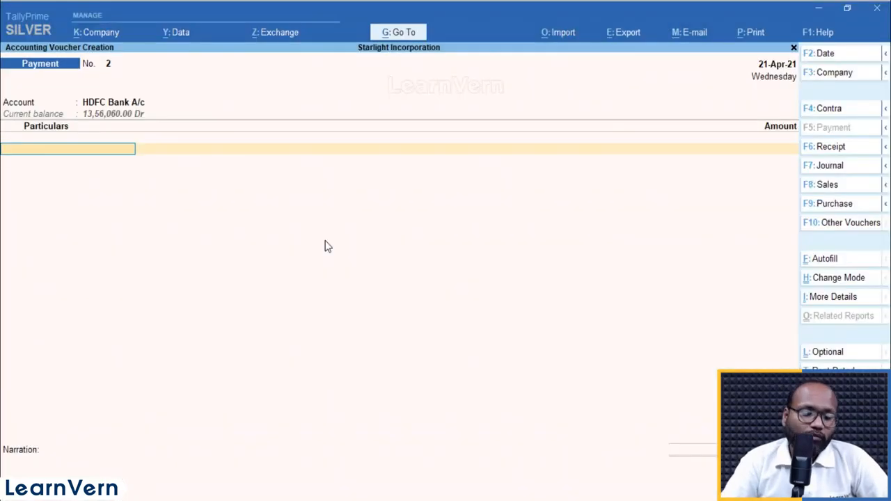
# - Look for an existing electricity ledger for the payment's particulars, and start a new ledger named ELECTRICITY EX
pyautogui.write('ee')
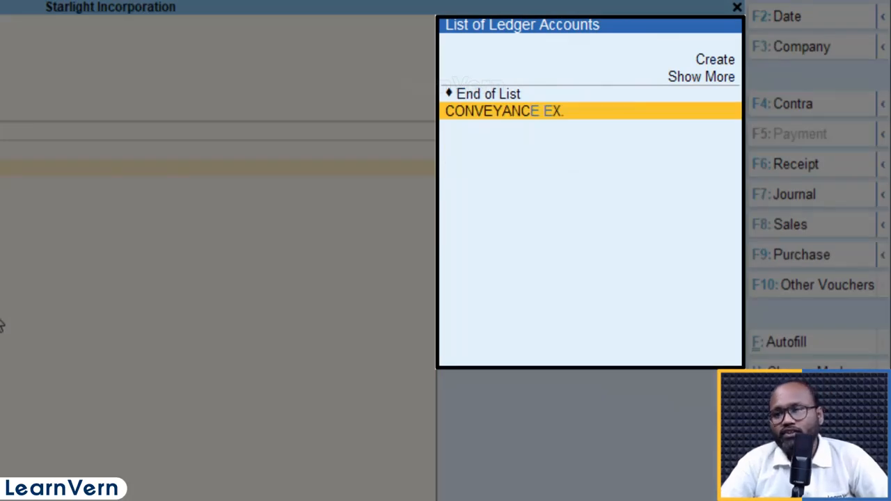
pyautogui.press('BackSpace')
pyautogui.press('BackSpace')
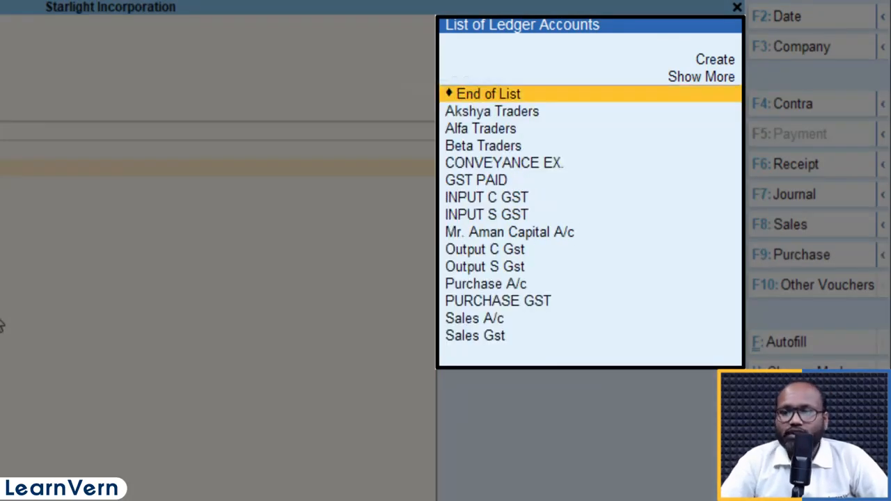
pyautogui.press('Up')
pyautogui.press('Up')
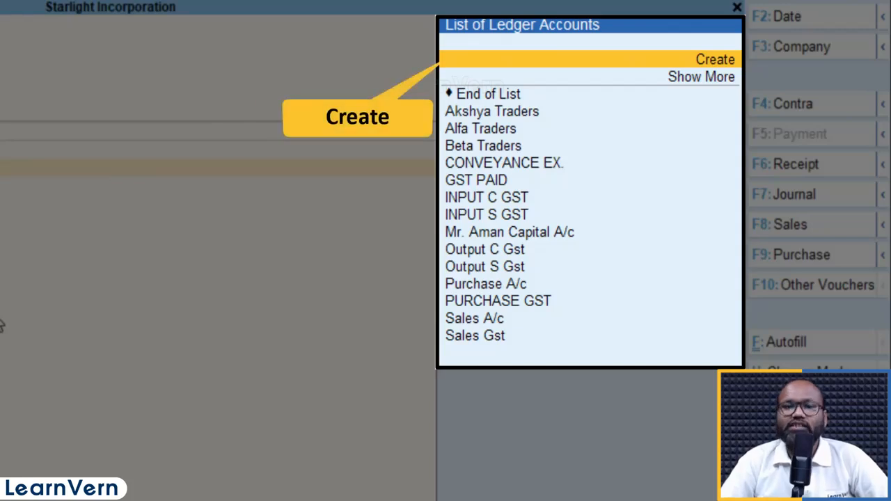
pyautogui.hotkey('alt', 'c')
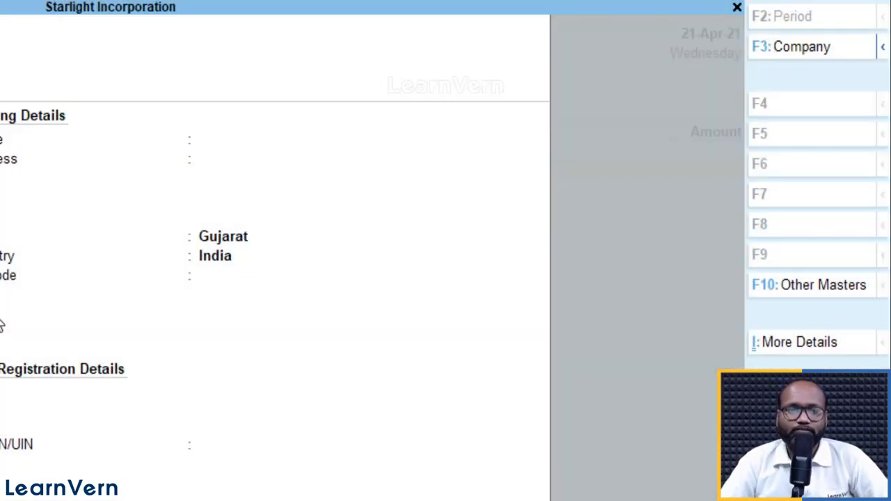
pyautogui.write('ELECTRICI')
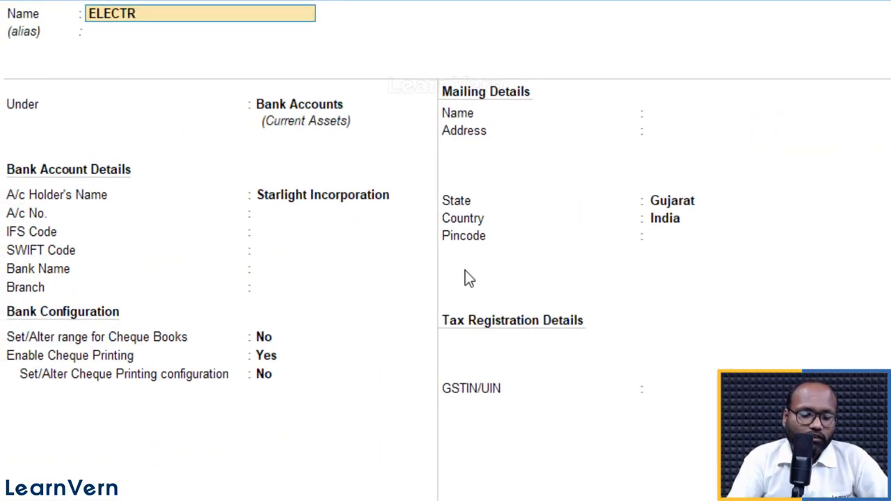
pyautogui.write('TY EX.')
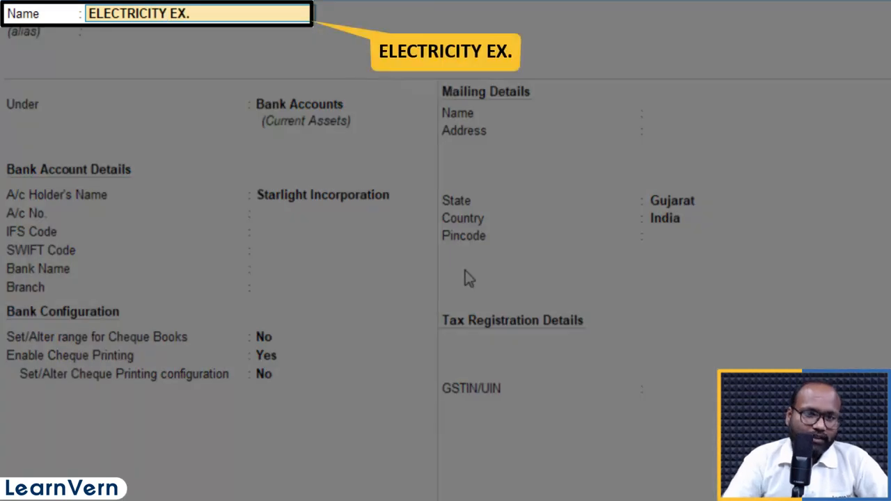
# - Place the new ledger under Indirect Expenses with ledger type and GST applicability Not Applicable, and save it
pyautogui.press('Return')
pyautogui.write('INDIRECT')
pyautogui.press('Return')
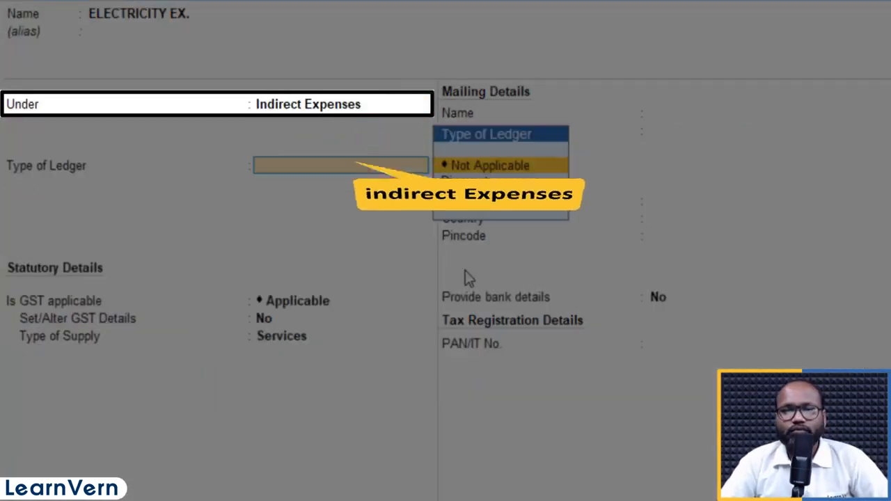
pyautogui.press('Return')
pyautogui.press('Down')
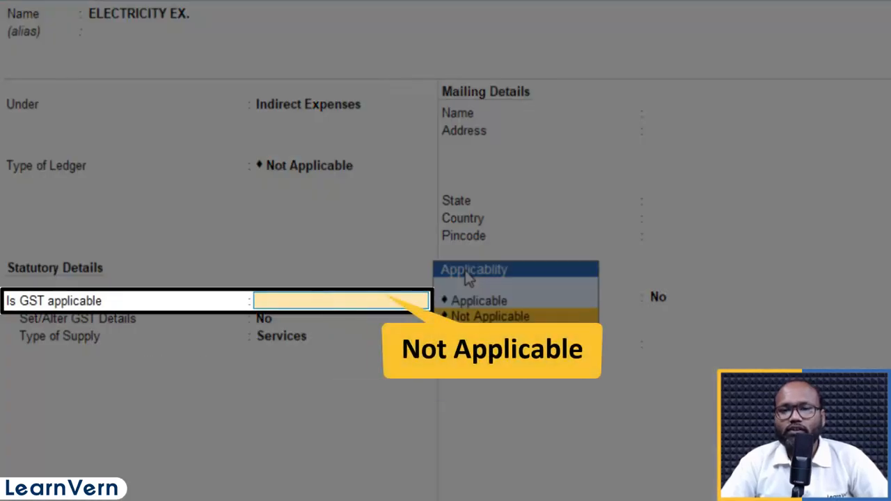
pyautogui.press('Return')
pyautogui.press('Return')
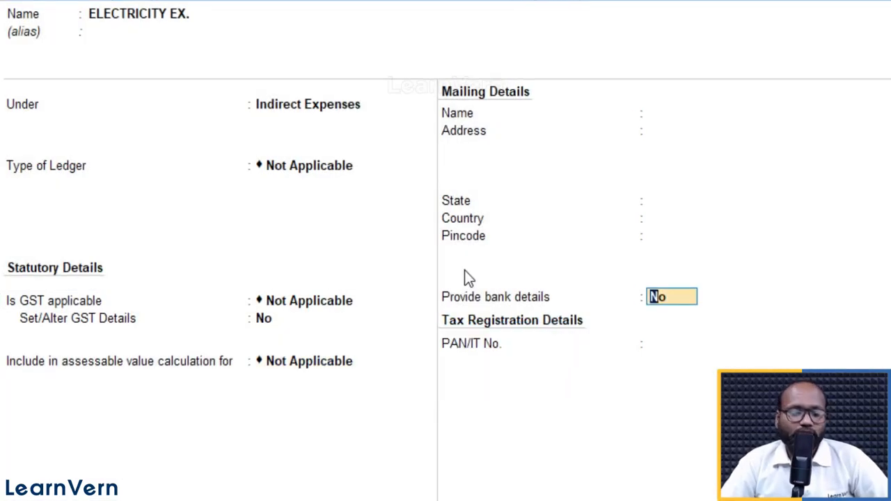
pyautogui.hotkey('ctrl', 'a')
pyautogui.press('alt')
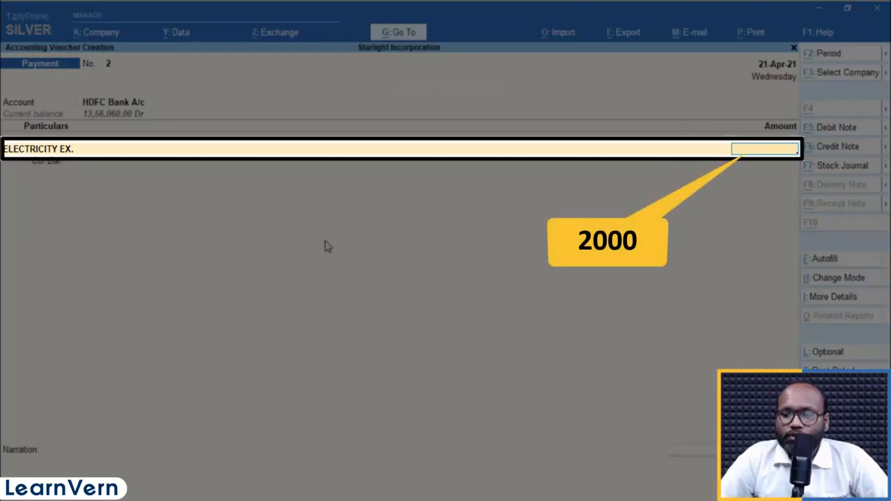
# - Enter 2,000 as the ELECTRICITY EX. amount and accept Cheque as the transaction type in the HDFC Bank A/c allocation
pyautogui.write('2,000')
pyautogui.press('Return')
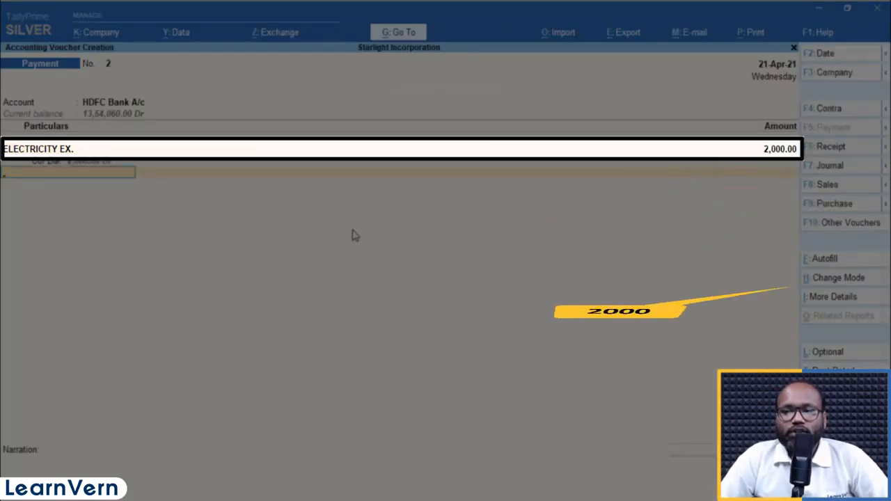
pyautogui.press('Return')
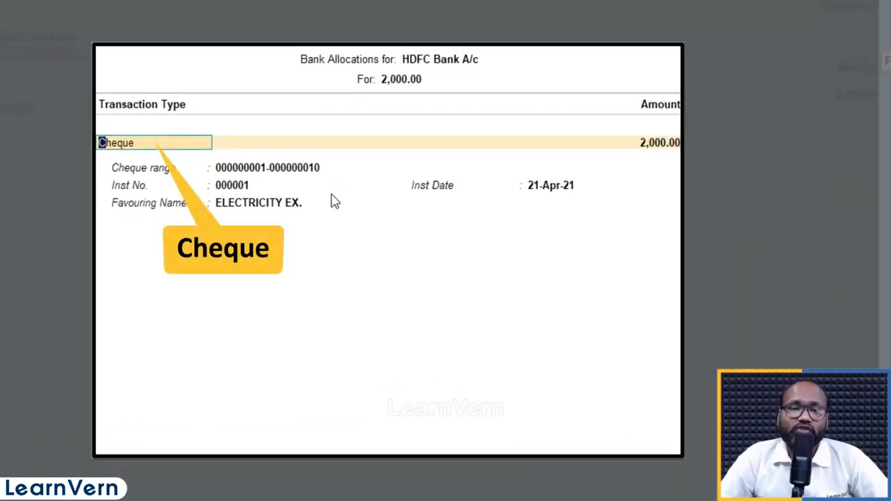
pyautogui.press('Return')
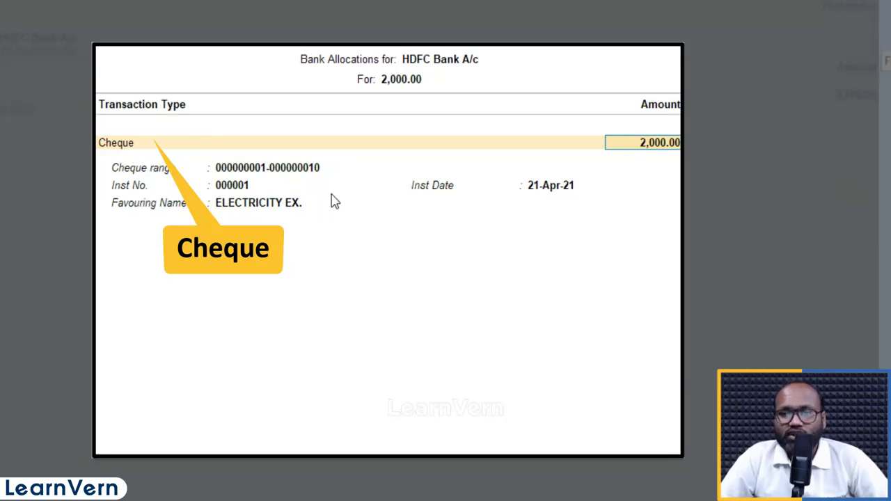
# - Try to enter 000000 as the cheque's instrument number
pyautogui.press('Return')
pyautogui.write('000000')
pyautogui.press('Return')
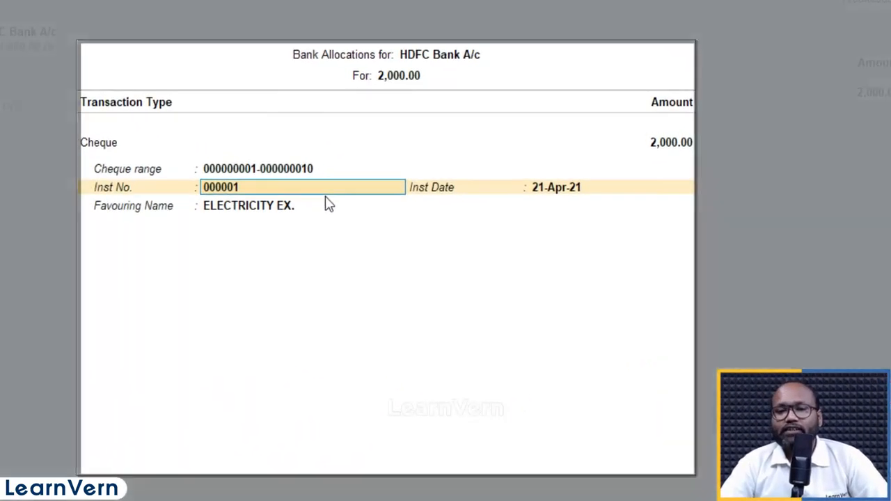
pyautogui.press('BackSpace')
pyautogui.press('BackSpace')
pyautogui.press('BackSpace')
pyautogui.press('BackSpace')
pyautogui.press('BackSpace')
pyautogui.press('BackSpace')
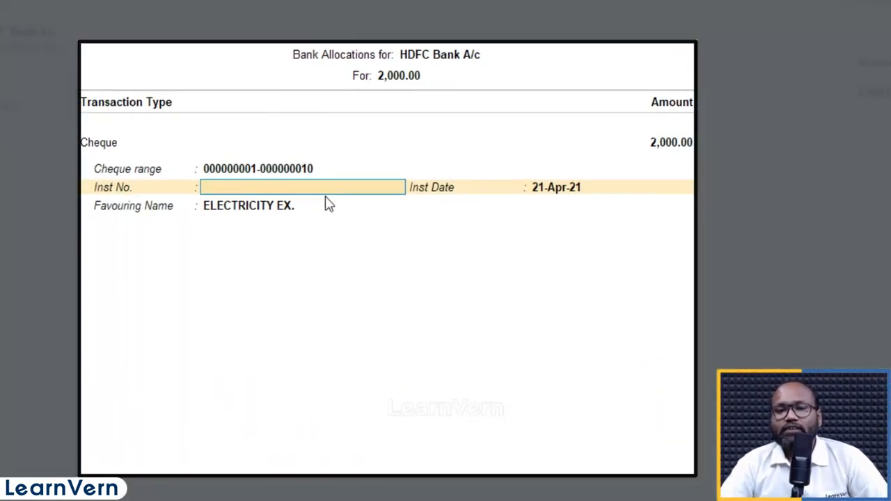
pyautogui.press('BackSpace')
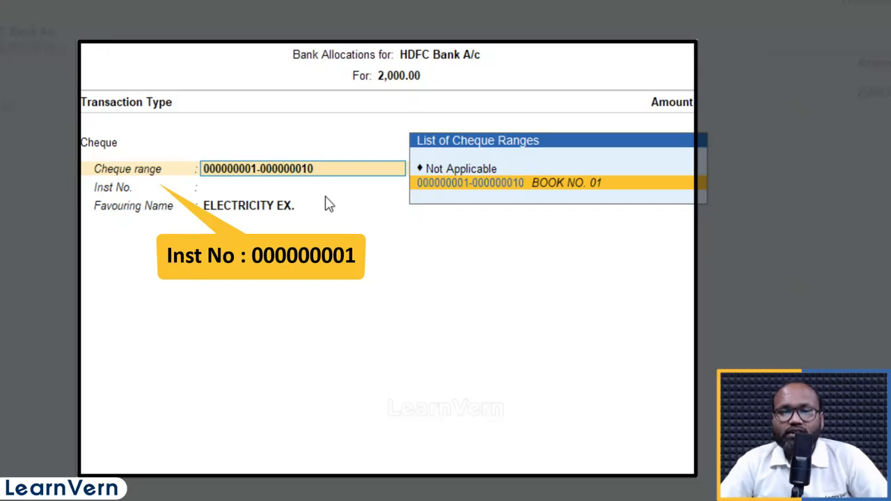
pyautogui.press('Return')
pyautogui.press('BackSpace')
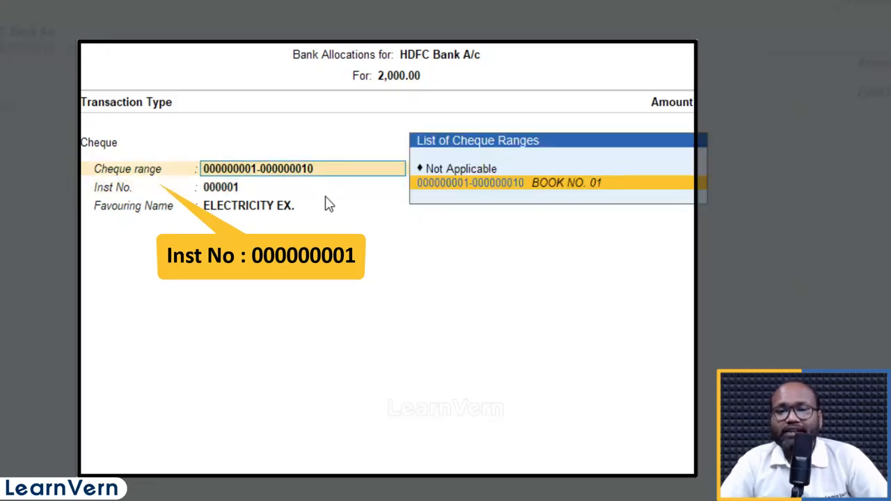
pyautogui.press('Return')
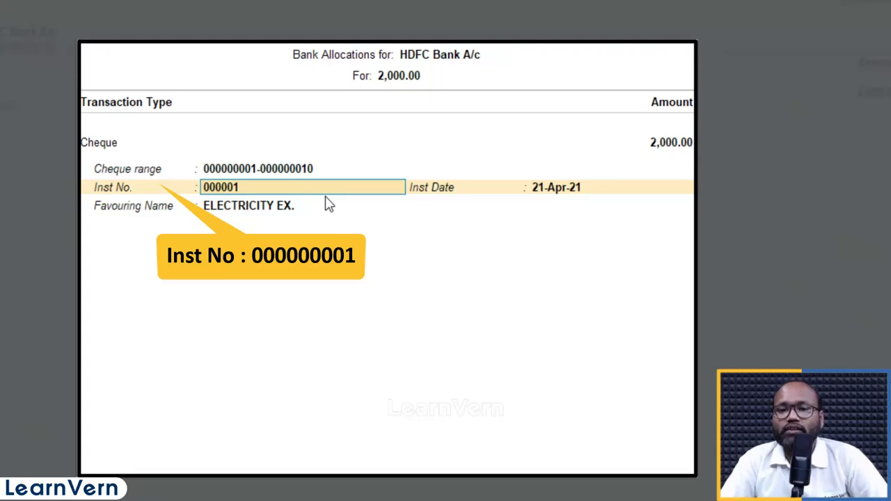
pyautogui.press('BackSpace')
pyautogui.press('Return')
pyautogui.write('000000001')
pyautogui.press('Return')
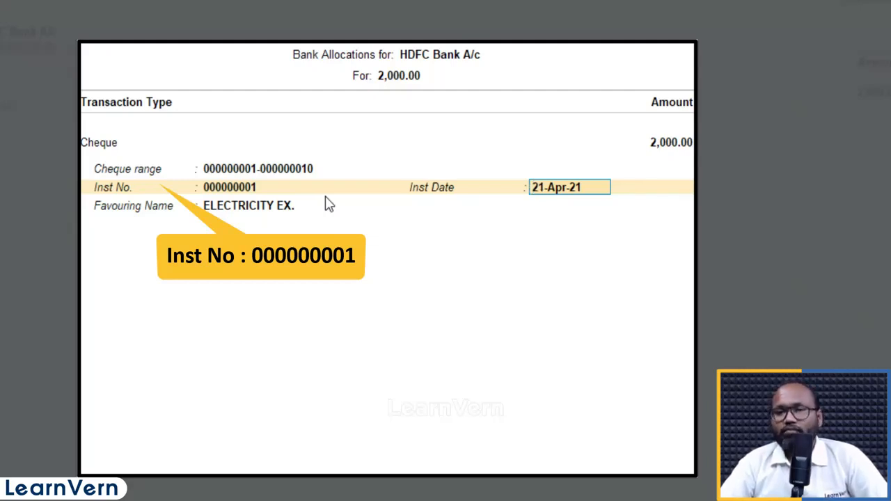
pyautogui.press('Return')
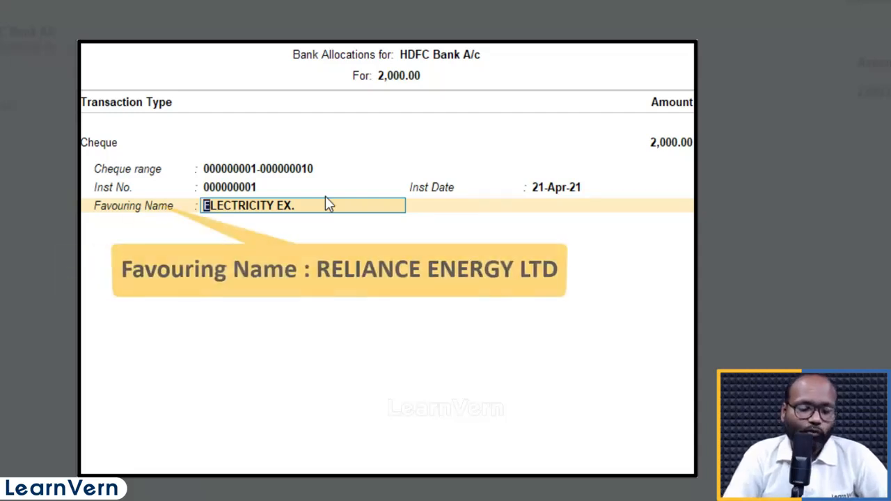
# - Set the cheque's favouring name to RELIANCE ENERGY LTD and accept the bank allocation
pyautogui.write('T')
pyautogui.press('BackSpace')
pyautogui.write('RELI')
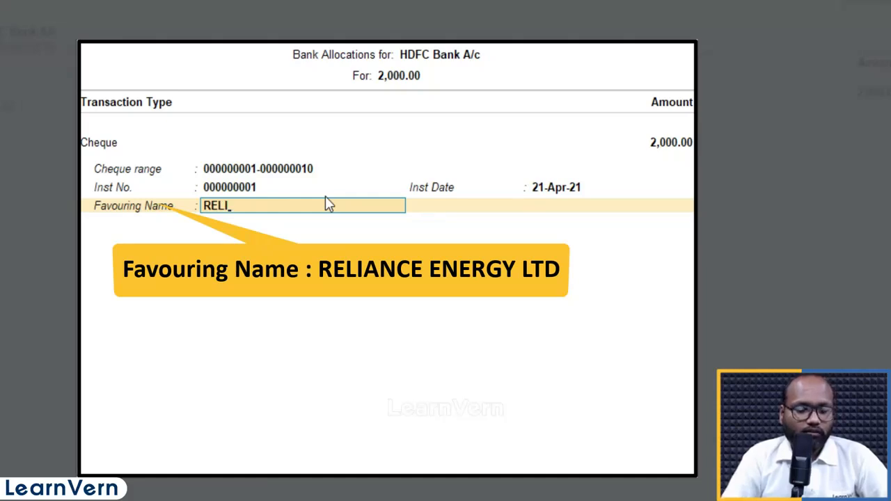
pyautogui.write('ANCE EN')
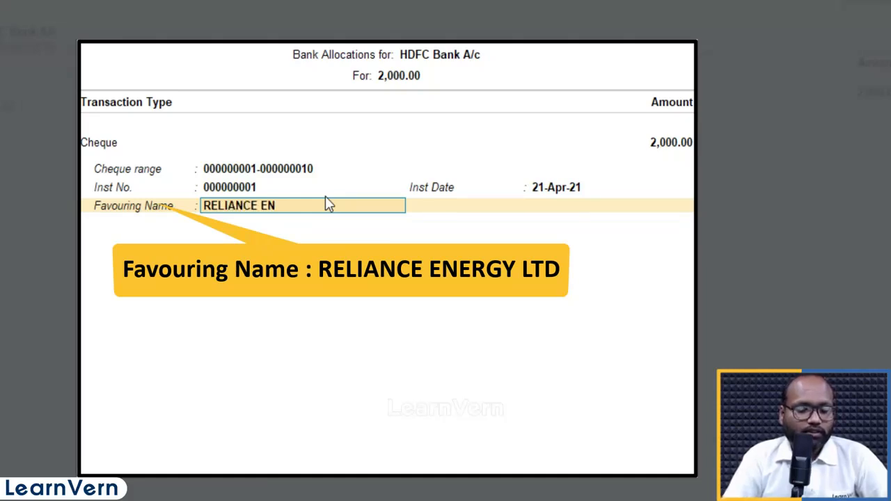
pyautogui.write('ER')
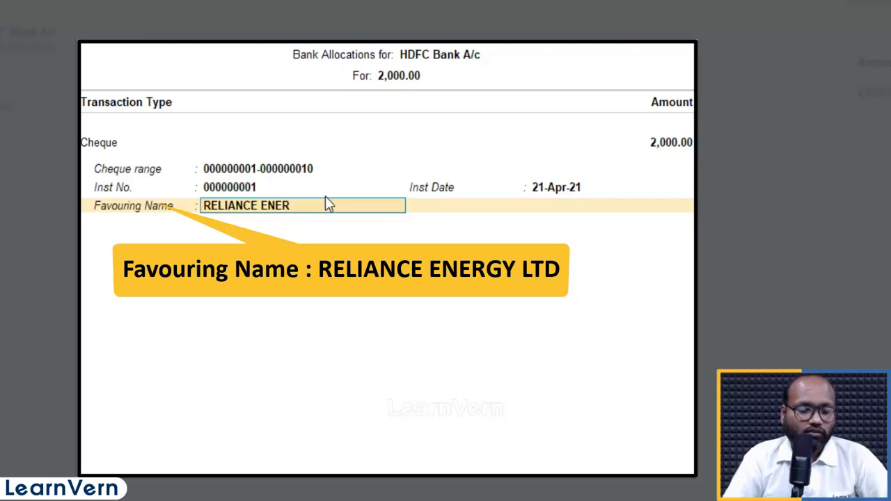
pyautogui.write('GY LT')
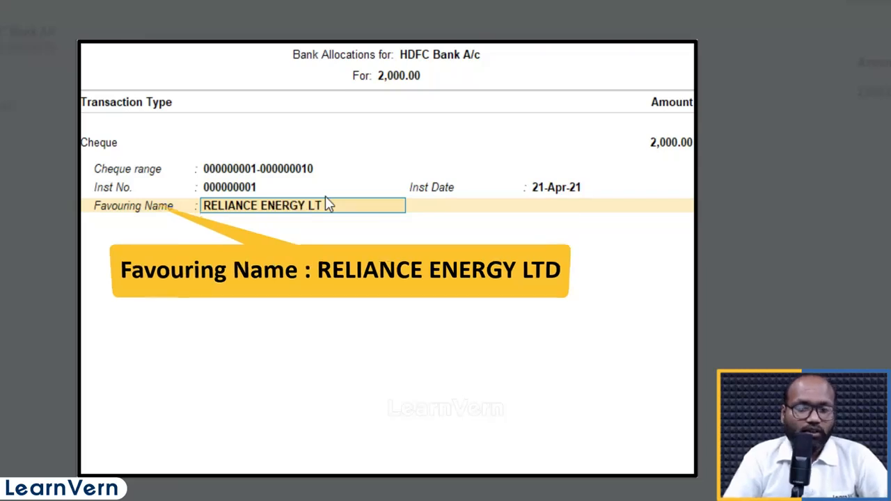
pyautogui.write('D')
pyautogui.press('Return')
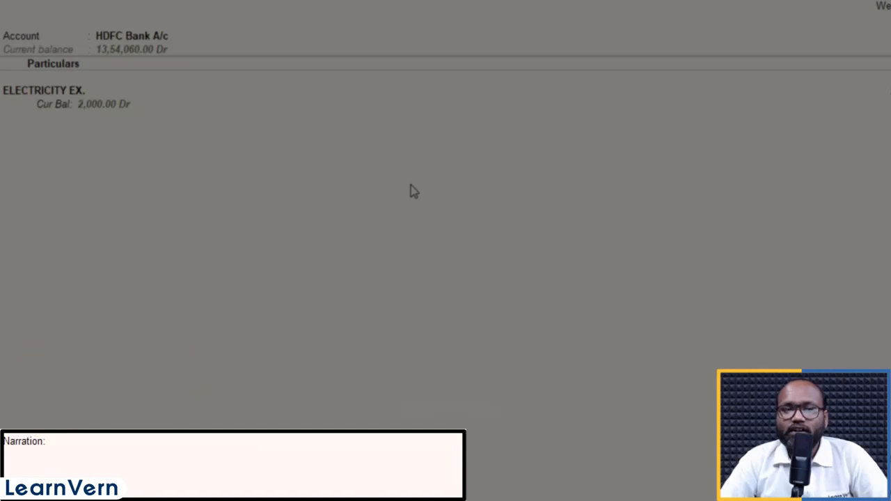
# - Save the payment voucher without a narration and preview the cheque
pyautogui.press('Return')
pyautogui.press('Left')
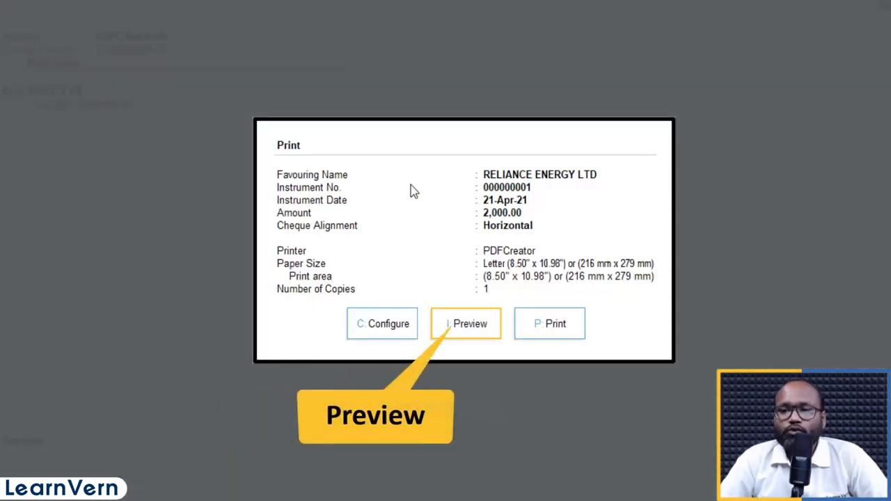
pyautogui.press('Return')
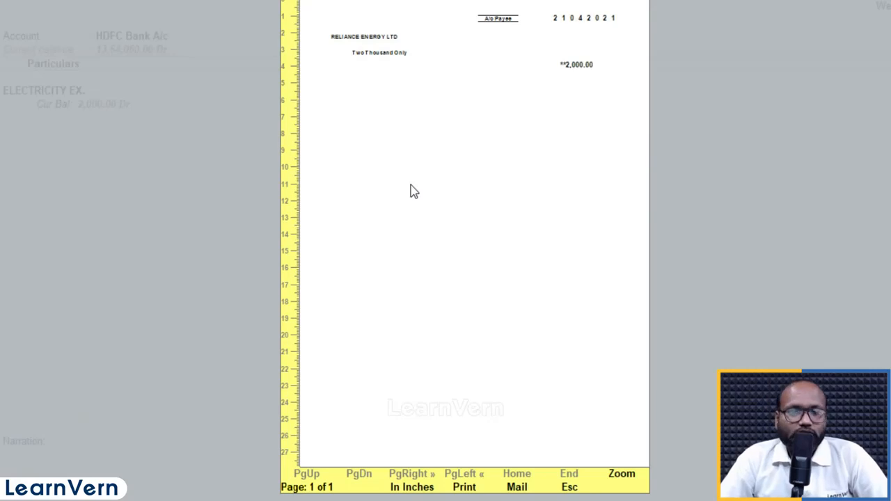
pyautogui.press('Return')
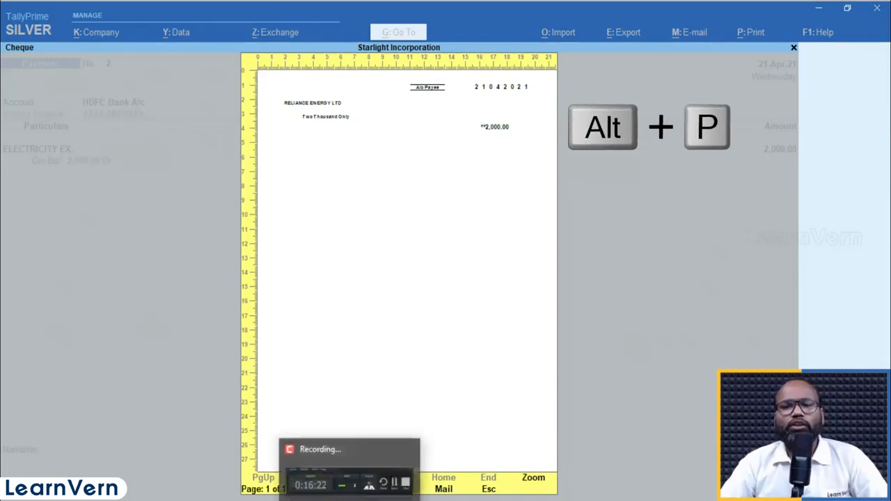
# - Print one copy of the RELIANCE ENERGY LTD cheque to the PDFCreator printer
pyautogui.hotkey('alt', 'p')
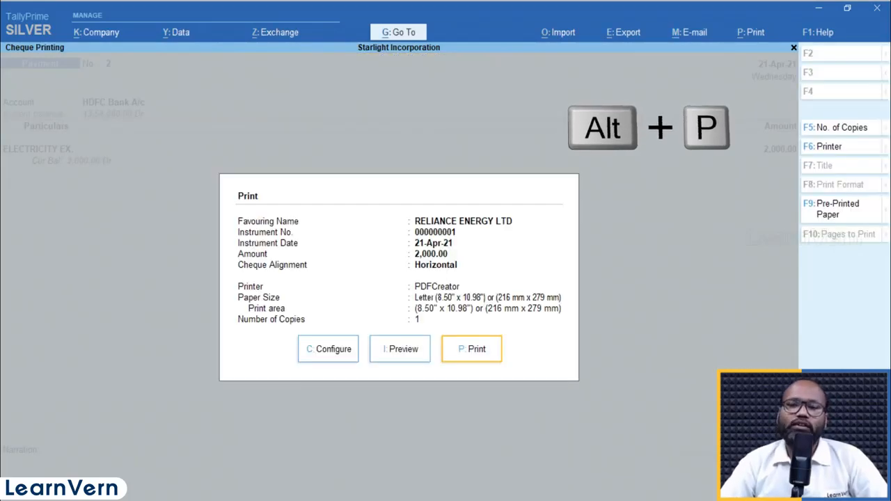
pyautogui.press('p')
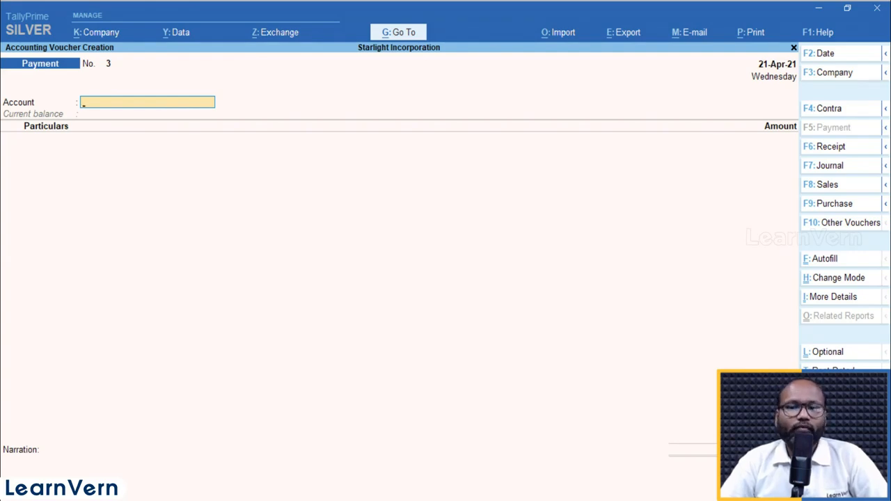
pyautogui.press('Escape')
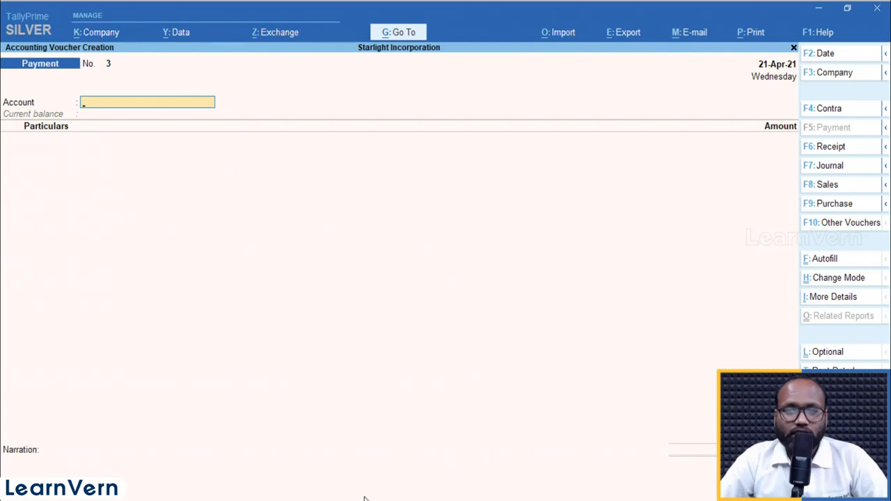
# - Date the payment voucher 22-4-2021, select HDFC Bank A/c as the account and Alfa Traders in the particulars
pyautogui.press('F2')
pyautogui.write('22-4-2021')
pyautogui.press('Return')
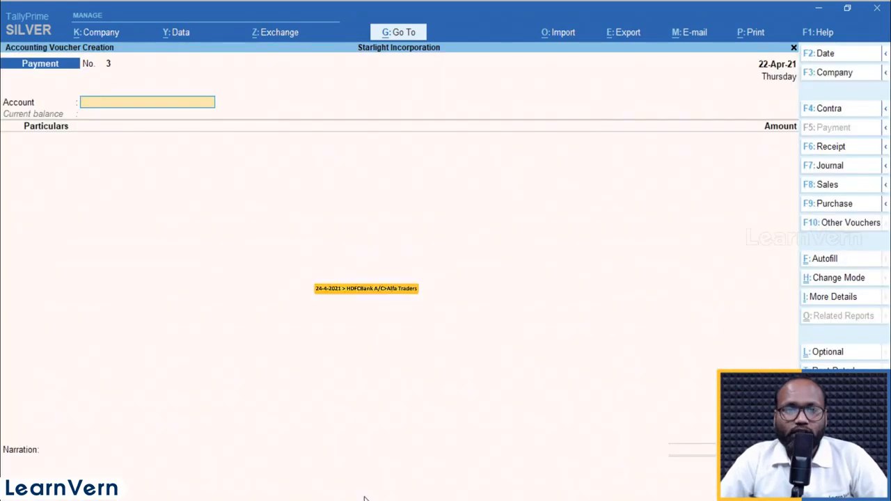
pyautogui.write('HDF')
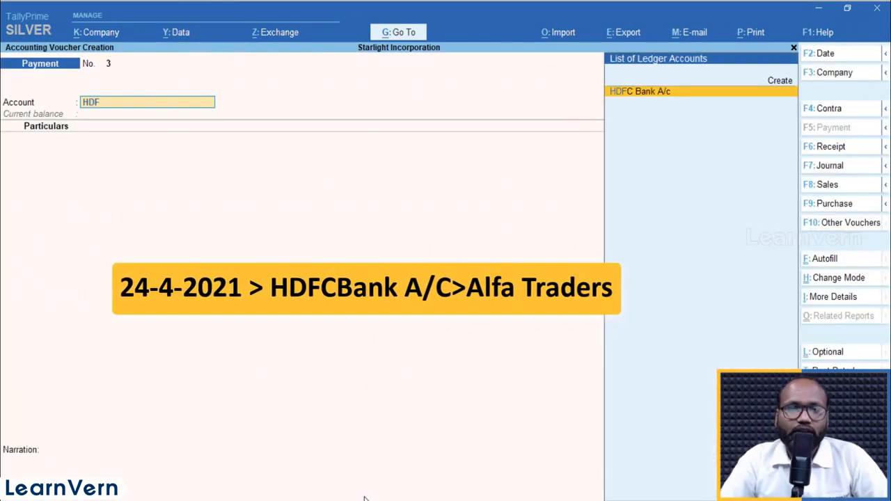
pyautogui.press('Return')
pyautogui.write('ALF')
pyautogui.press('Return')
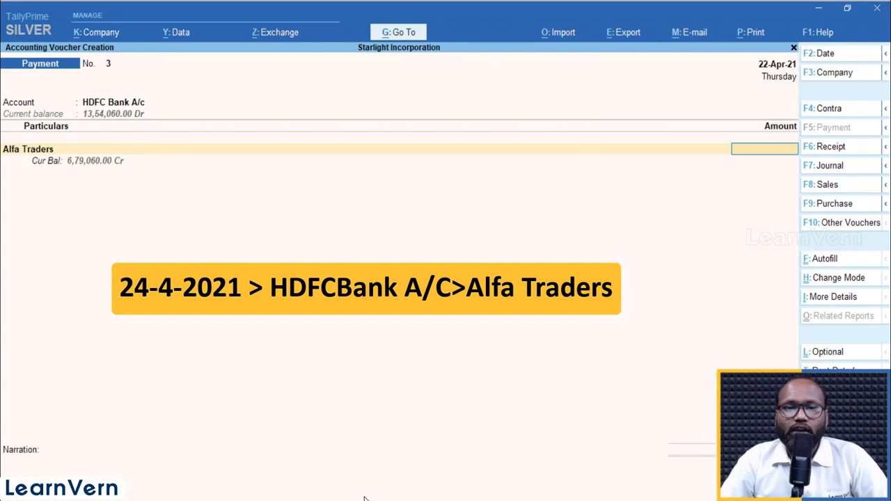
# - Set the Alfa Traders payment amount to 25960
pyautogui.write('25920')
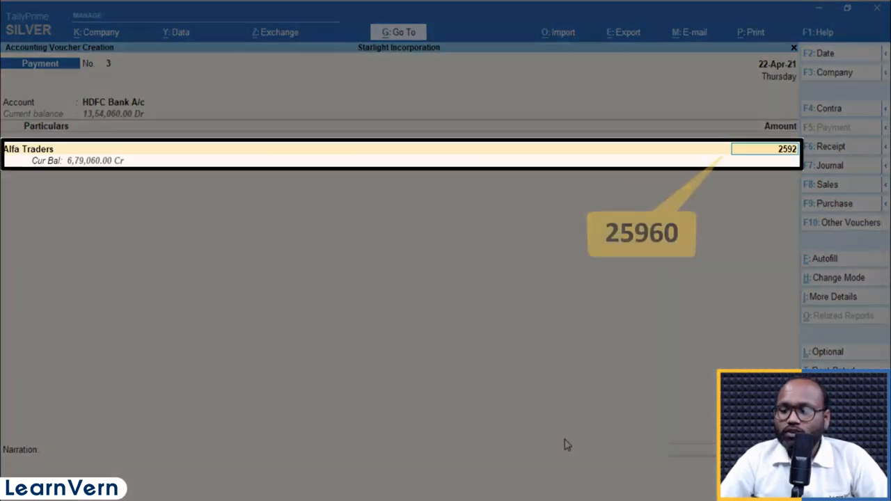
pyautogui.press('BackSpace')
pyautogui.press('BackSpace')
pyautogui.press('BackSpace')
pyautogui.write('960')
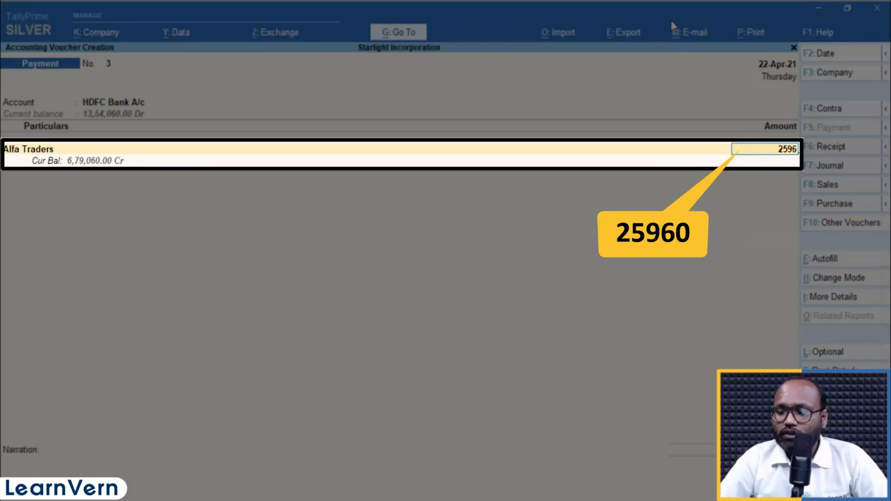
pyautogui.press('Return')
pyautogui.press('Return')
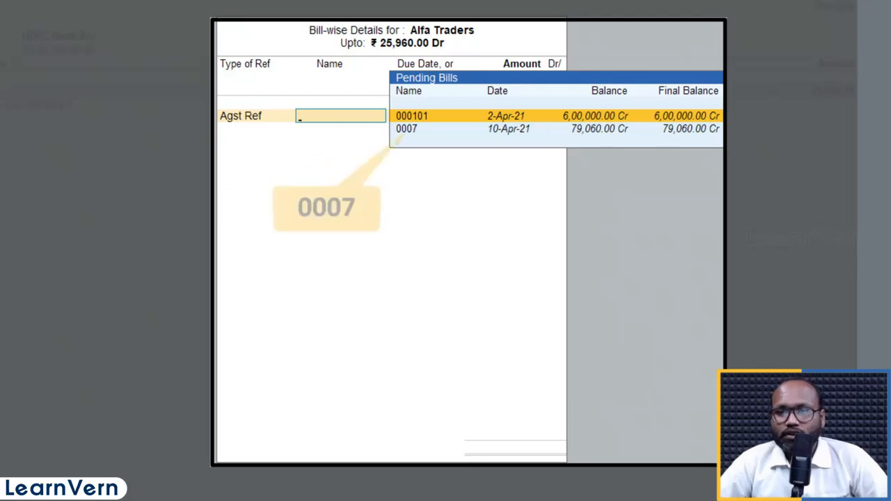
# - Allocate the full 25,960.00 against Alfa Traders' pending bill 0007 as Agst Ref
pyautogui.press('Down')
pyautogui.press('Return')
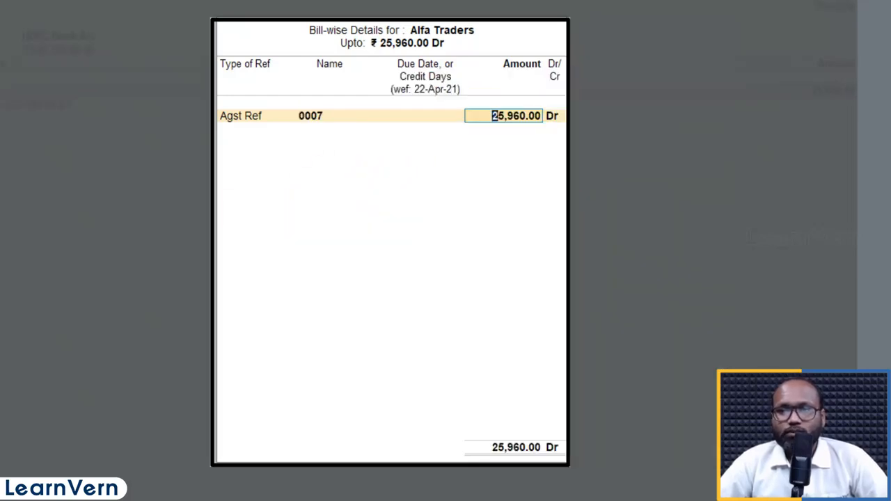
pyautogui.press('Return')
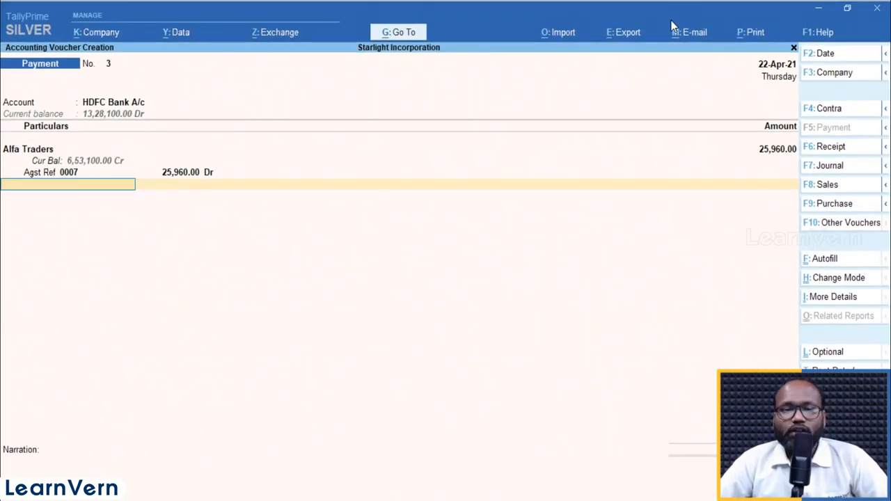
# - Set the cheque's instrument number to 000000002 and accept the bank allocation dated 22-Apr-21 favouring Alfa Traders
pyautogui.press('Return')
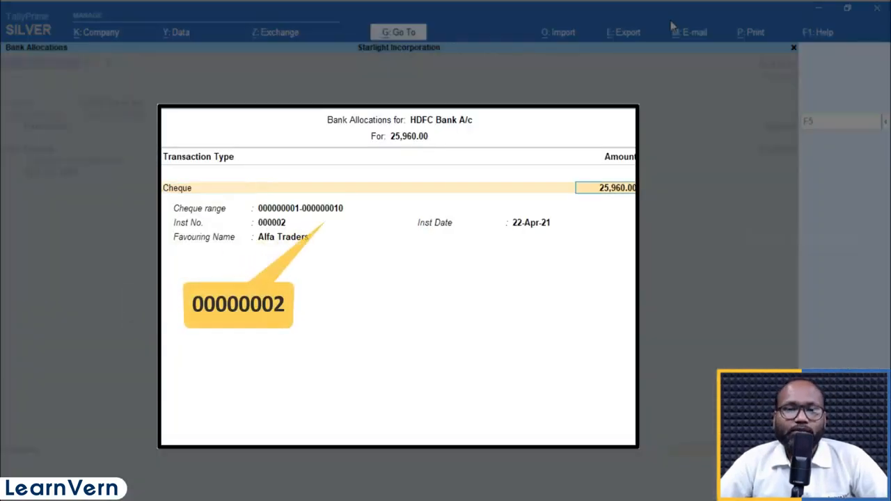
pyautogui.press('Return')
pyautogui.press('Return')
pyautogui.press('Escape')
pyautogui.press('BackSpace')
pyautogui.press('Return')
pyautogui.write('000000001')
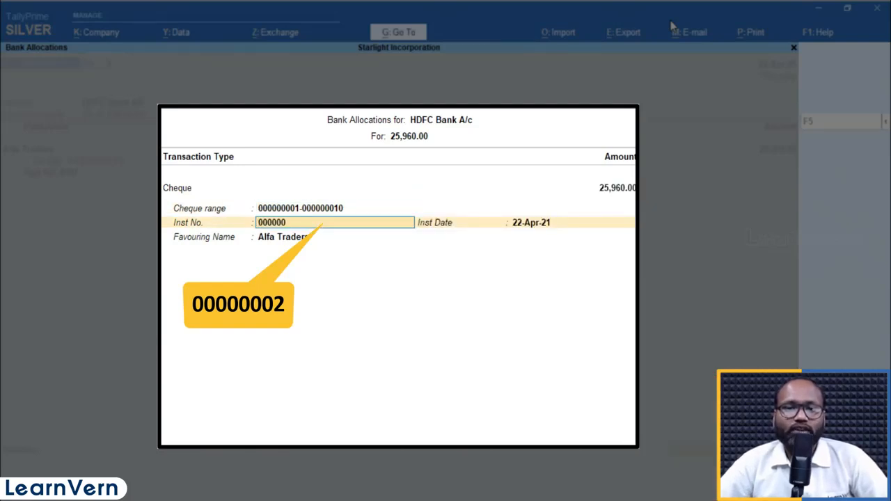
pyautogui.press('Return')
pyautogui.press('Return')
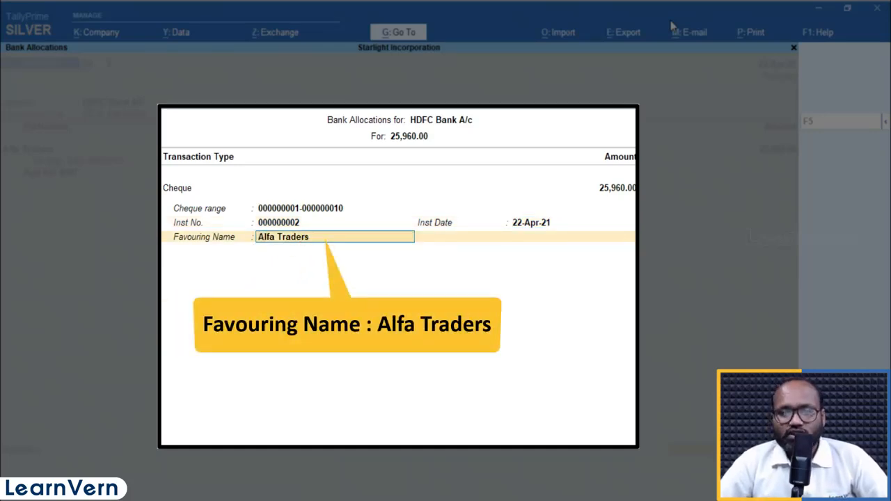
pyautogui.press('Return')
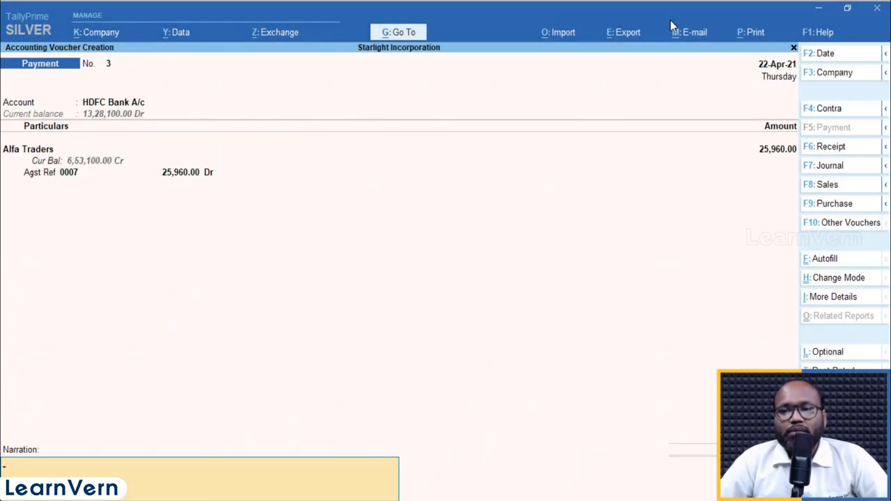
# - Save the Alfa Traders payment voucher without a narration, preview its cheque and return to Gateway of Tally
pyautogui.press('Return')
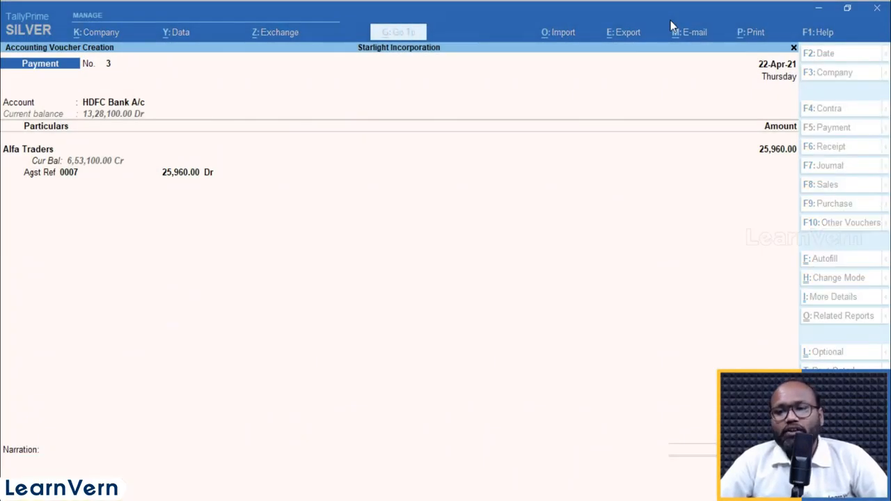
pyautogui.press('Left')
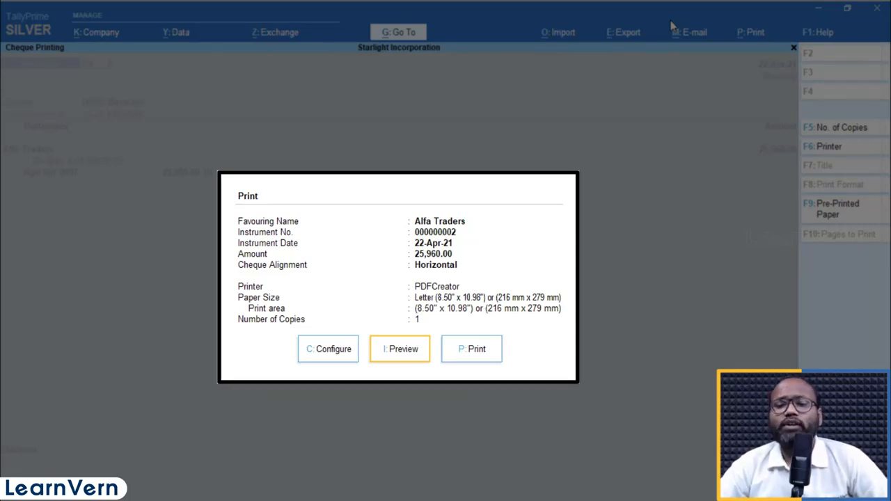
pyautogui.press('Return')
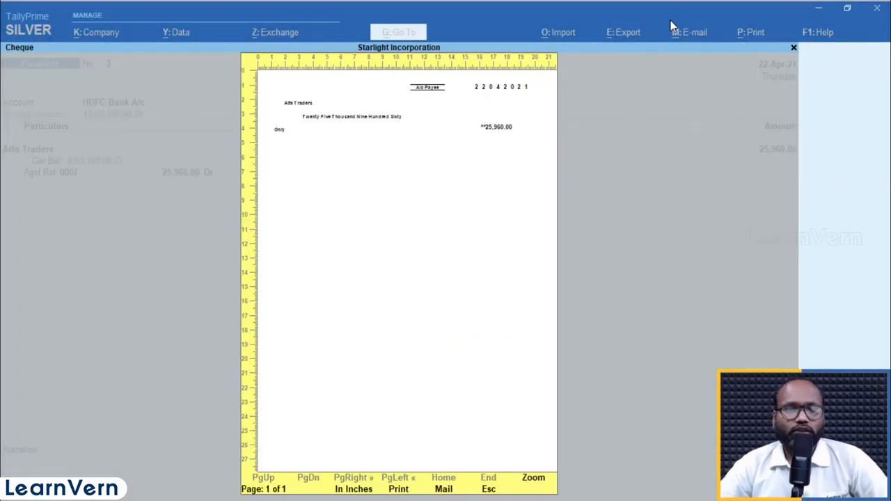
pyautogui.press('Return')
pyautogui.press('Escape')
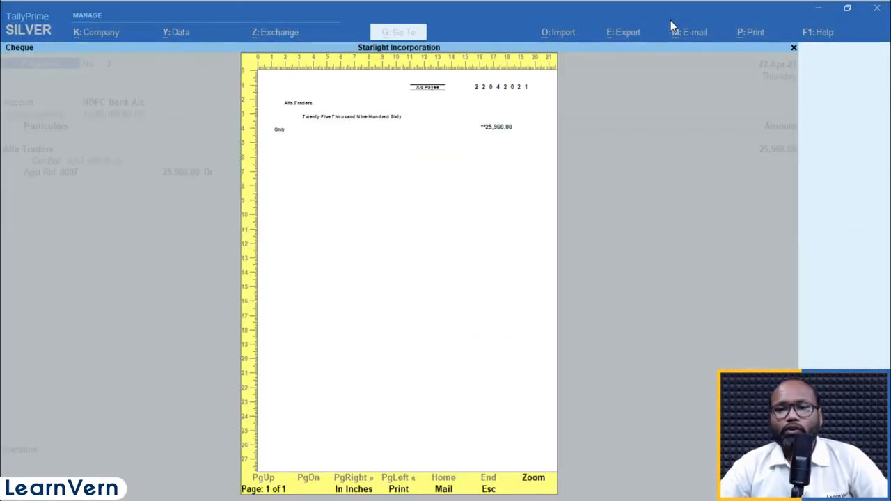
pyautogui.press('Escape')
pyautogui.press('Escape')
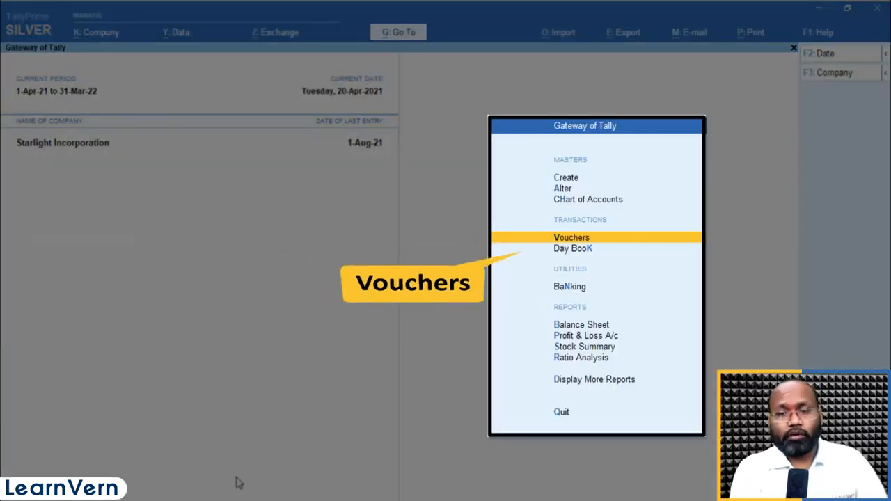
# - Open a receipt voucher dated 20-Apr-21 and select Cash as its account
pyautogui.press('Return')
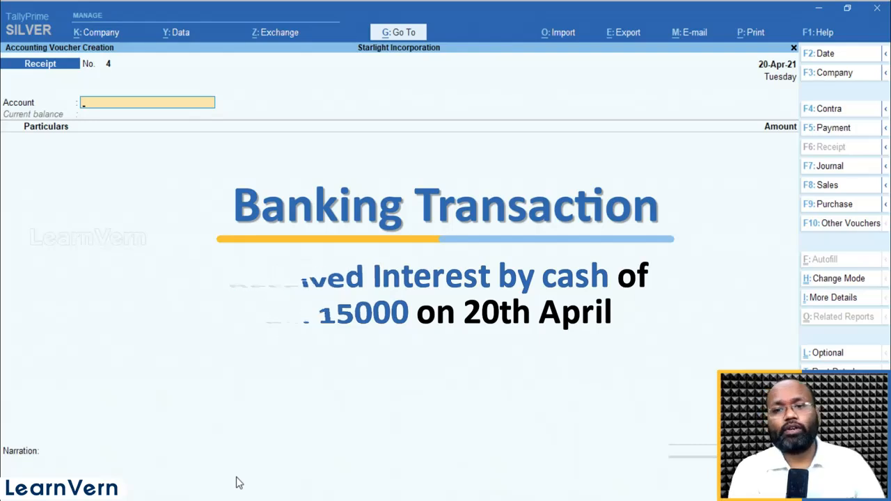
pyautogui.press('F2')
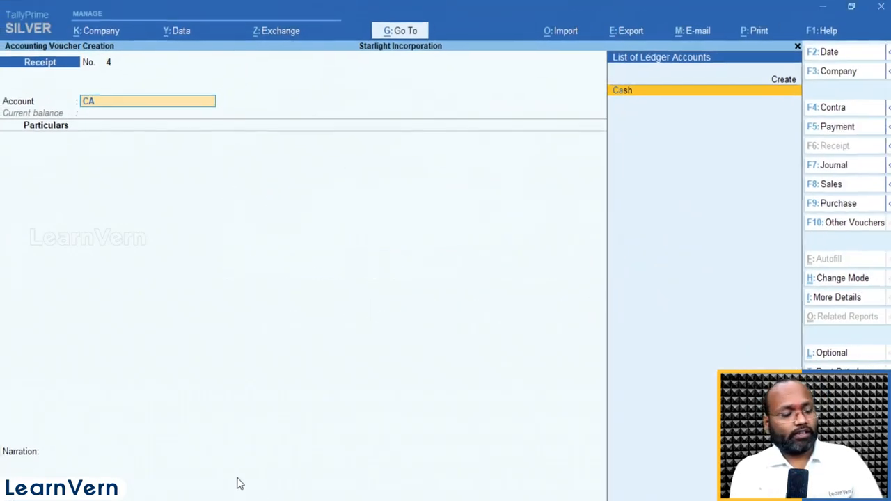
pyautogui.press('Return')
# - Create a new ledger from the receipt's particulars and name it INTREST RECEIVED without an alias
pyautogui.press('alt')
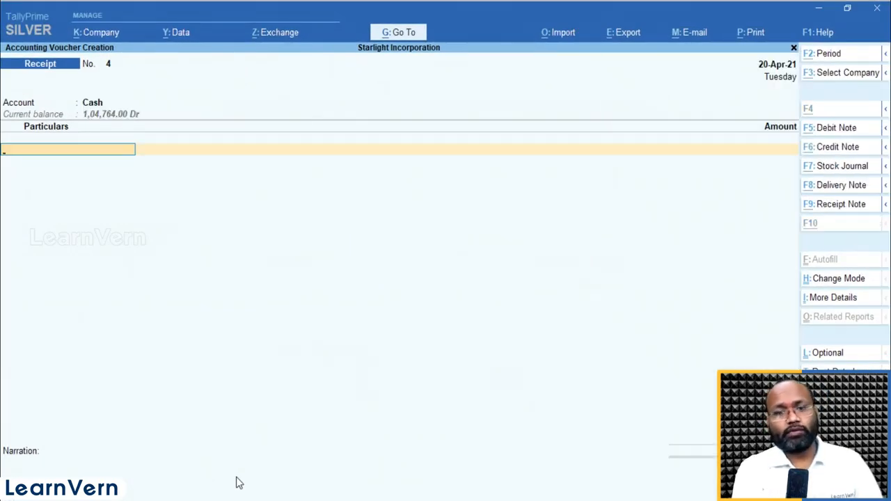
pyautogui.hotkey('alt', 'c')
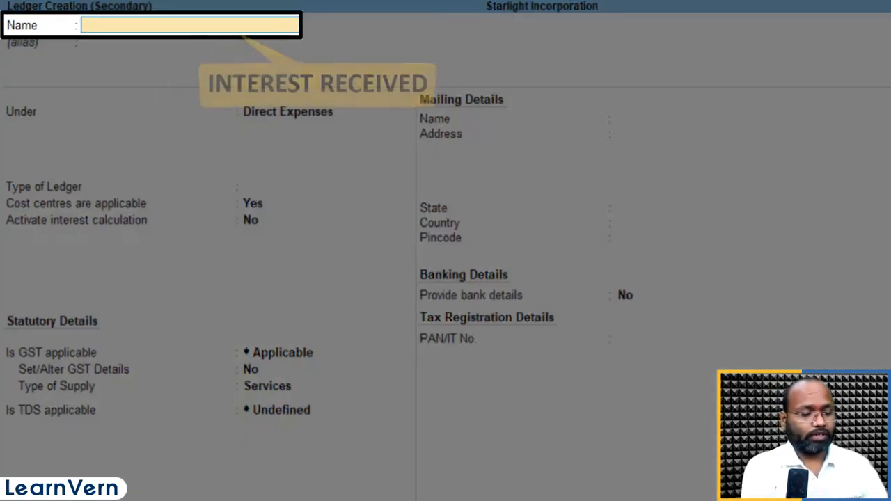
pyautogui.write('INTREST')
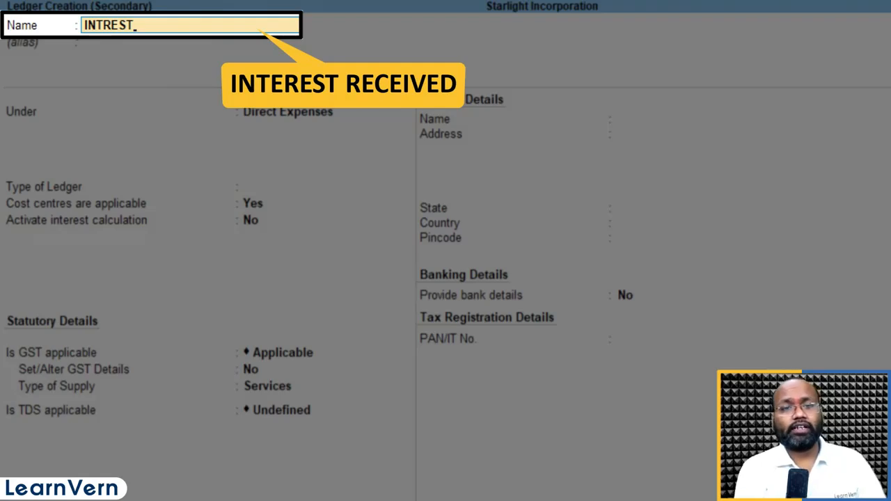
pyautogui.write(' RE')
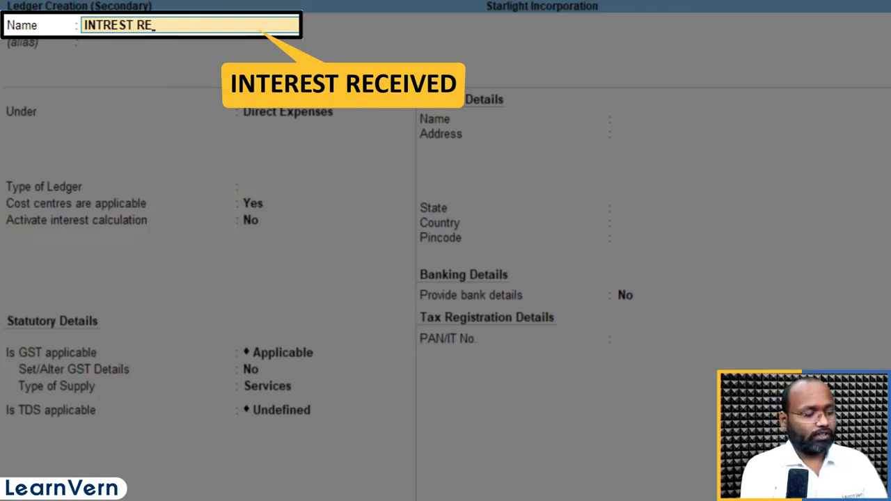
pyautogui.write('CEIVED')
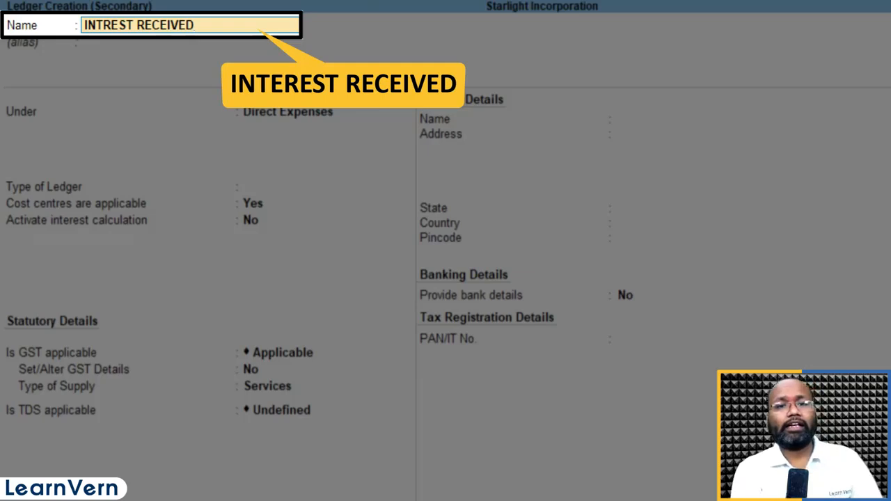
pyautogui.press('Return')
pyautogui.press('Return')
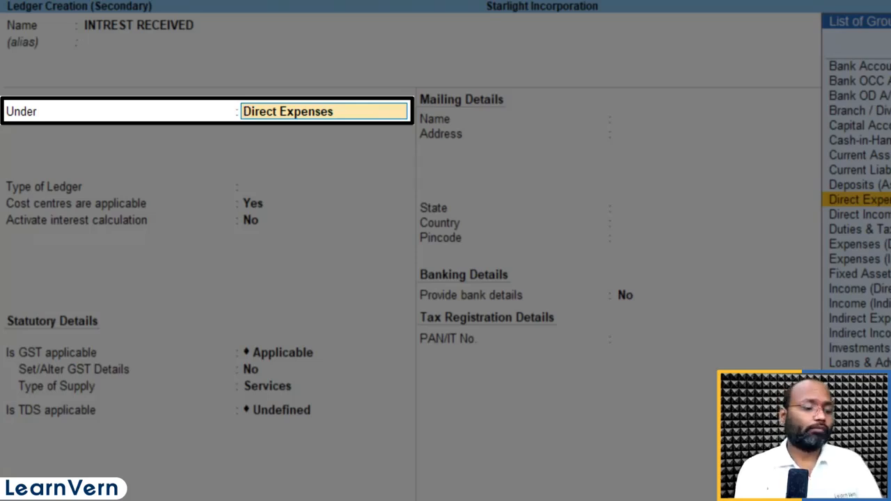
# - Place the ledger under Indirect Incomes, set its ledger type and GST applicability to Not Applicable, and save it
pyautogui.write('INDI')
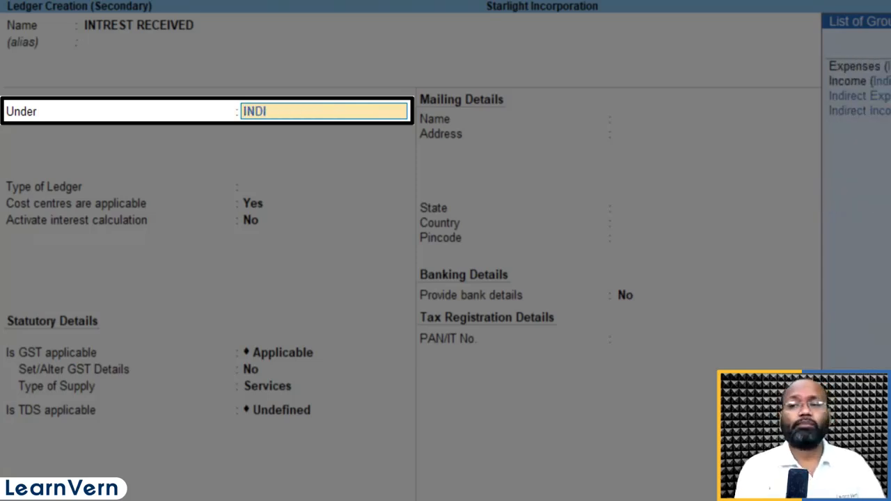
pyautogui.press('Down')
pyautogui.press('Return')
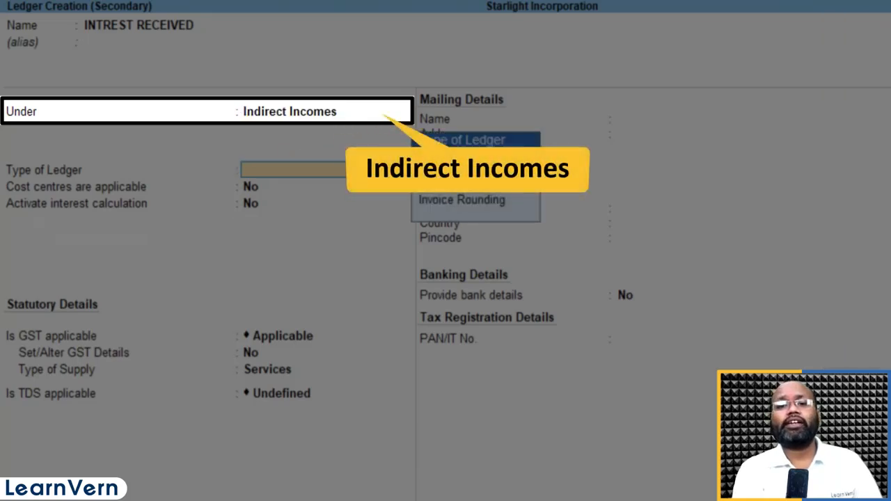
pyautogui.press('Return')
pyautogui.press('Return')
pyautogui.press('Return')
pyautogui.press('Down')
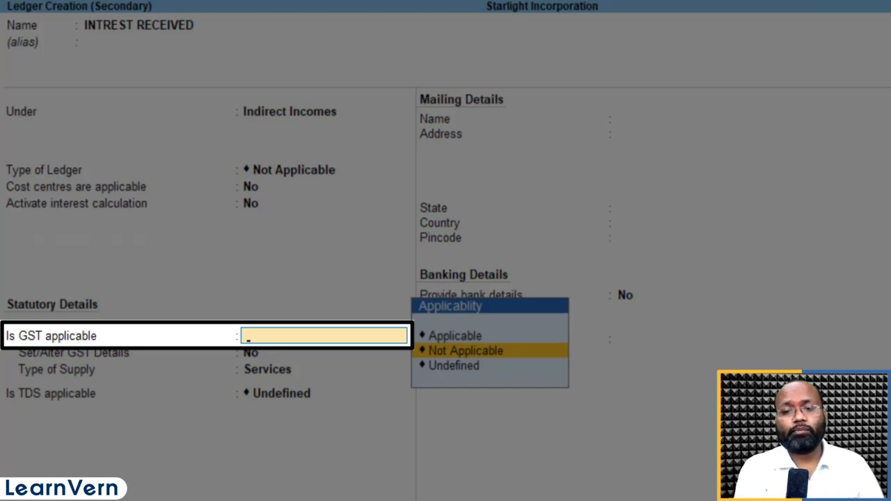
pyautogui.press('Return')
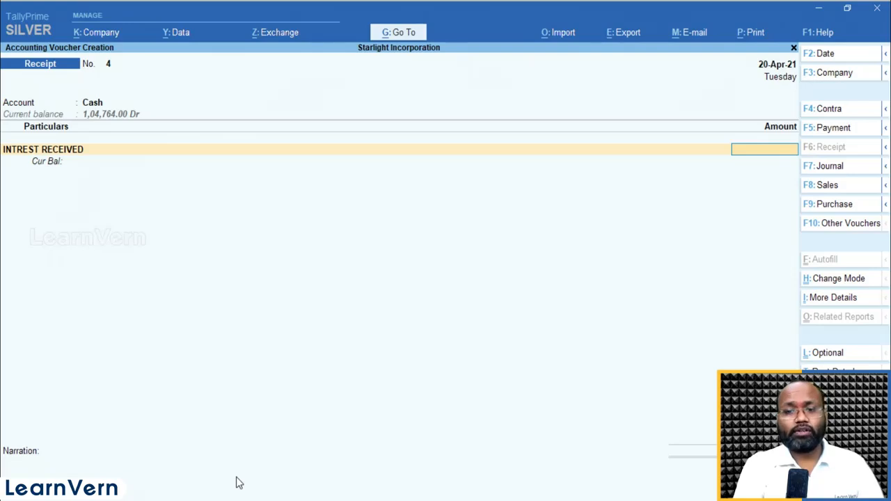
# - Set the INTREST RECEIVED amount to 15000 and finish the receipt's particulars
pyautogui.write('15,0')
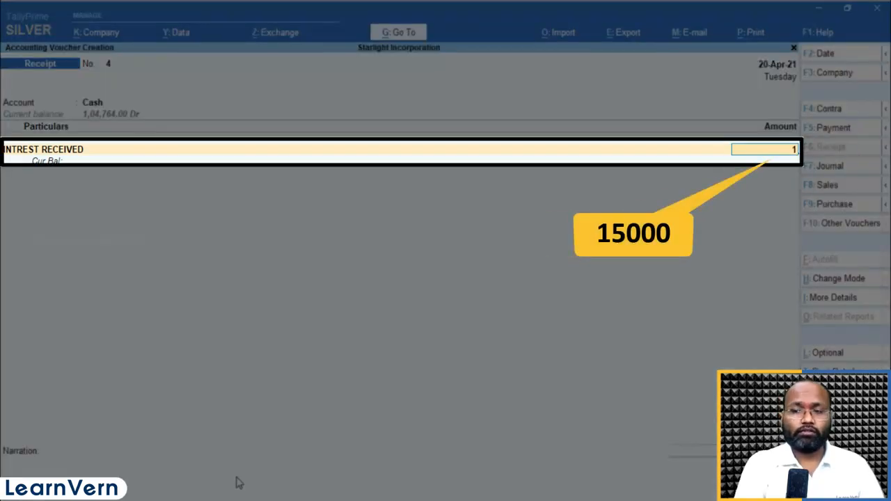
pyautogui.write('00')
pyautogui.press('Return')
pyautogui.press('Return')
# - Enter the narration "BEING AMONT RECEIVED" for the cash receipt
pyautogui.write('B')
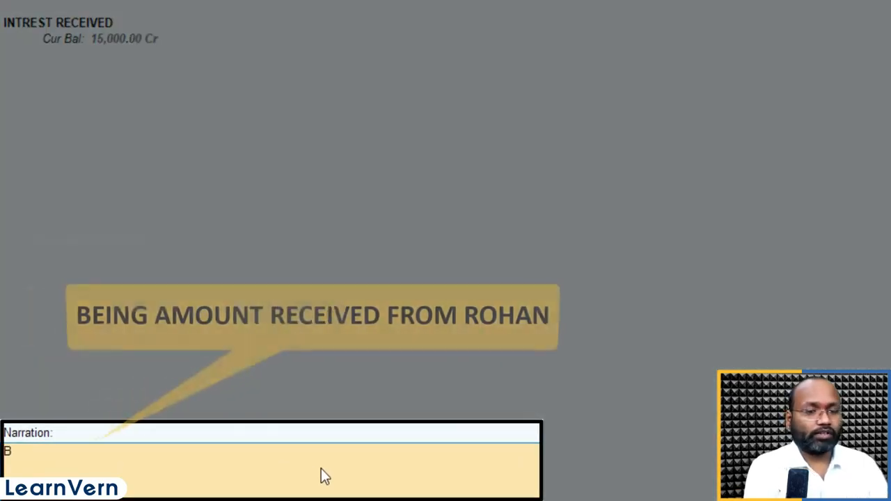
pyautogui.write('EINF')
pyautogui.write('G')
pyautogui.write(' RE')
pyautogui.press('BackSpace')
pyautogui.press('BackSpace')
pyautogui.write('A')
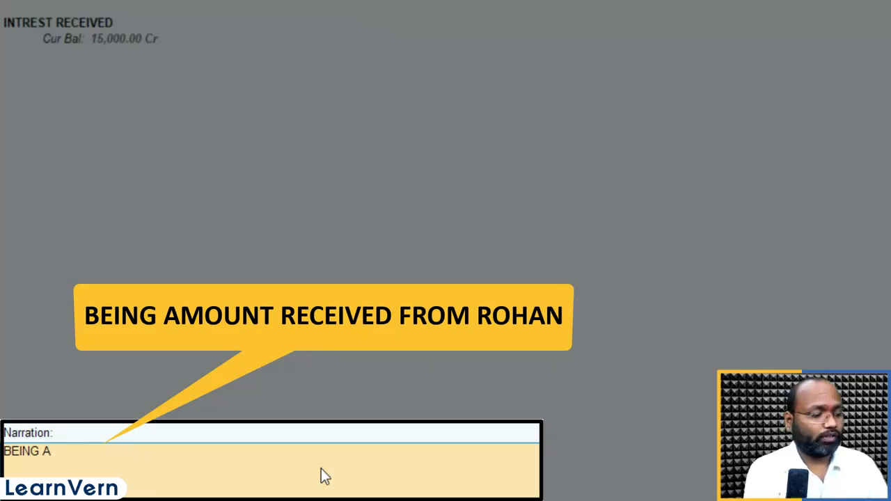
pyautogui.write('MONT RECEIVE')
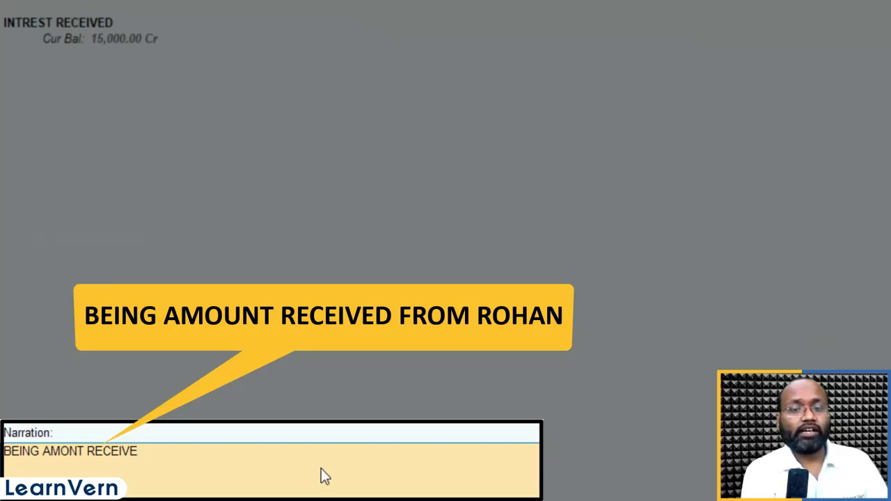
pyautogui.write('D')
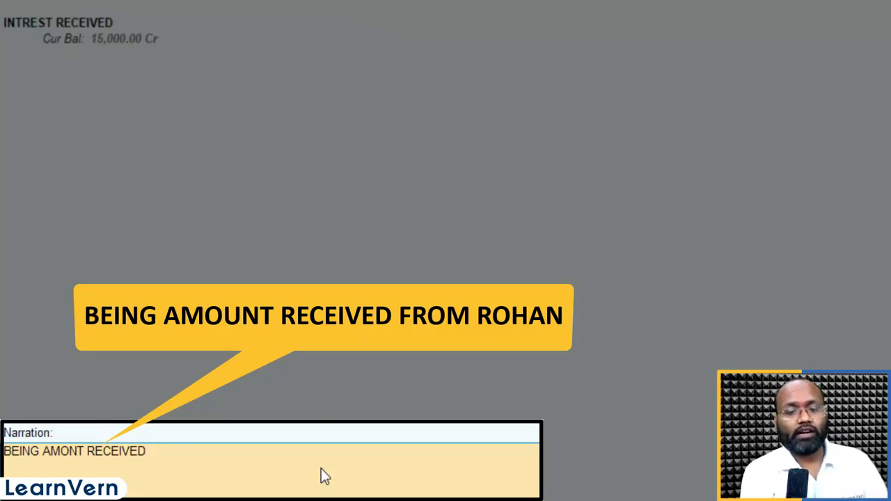
# - Replace the receipt's narration with "BEING AMOUNT RECEIVED FROM" plus the payer's name, and save the receipt
pyautogui.press('BackSpace')
pyautogui.press('BackSpace')
pyautogui.press('BackSpace')
pyautogui.press('BackSpace')
pyautogui.press('BackSpace')
pyautogui.press('BackSpace')
pyautogui.press('BackSpace')
pyautogui.press('BackSpace')
pyautogui.press('BackSpace')
pyautogui.press('BackSpace')
pyautogui.press('BackSpace')
pyautogui.press('BackSpace')
pyautogui.press('BackSpace')
pyautogui.press('BackSpace')
pyautogui.press('BackSpace')
pyautogui.press('BackSpace')
pyautogui.press('BackSpace')
pyautogui.press('BackSpace')
pyautogui.press('BackSpace')
pyautogui.press('BackSpace')
pyautogui.write('BEI')
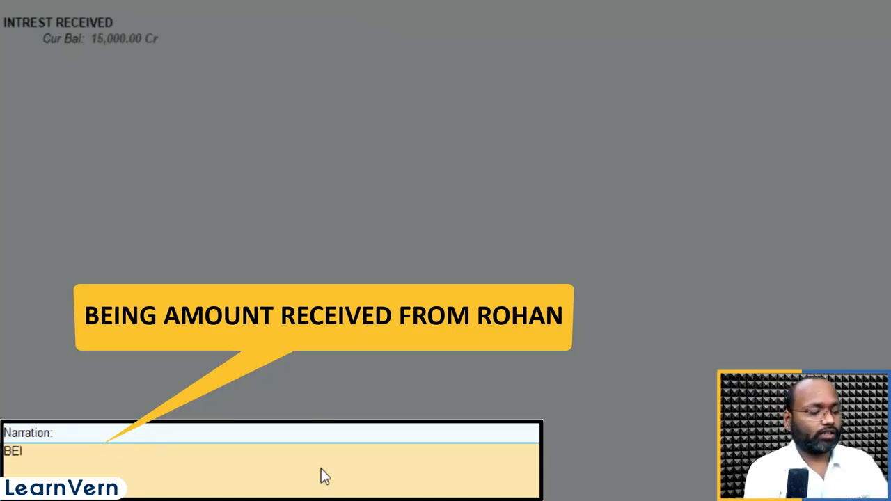
pyautogui.write('NG AMPUNT')
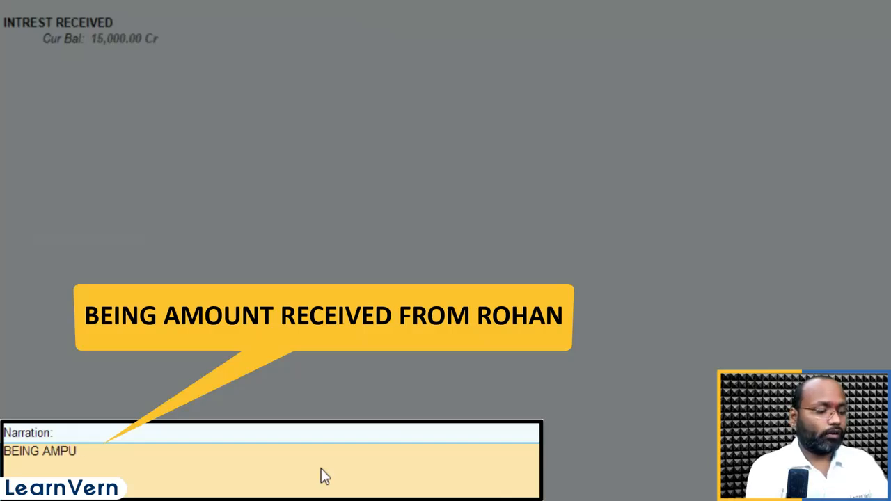
pyautogui.press('BackSpace')
pyautogui.press('BackSpace')
pyautogui.press('BackSpace')
pyautogui.press('BackSpace')
pyautogui.press('BackSpace')
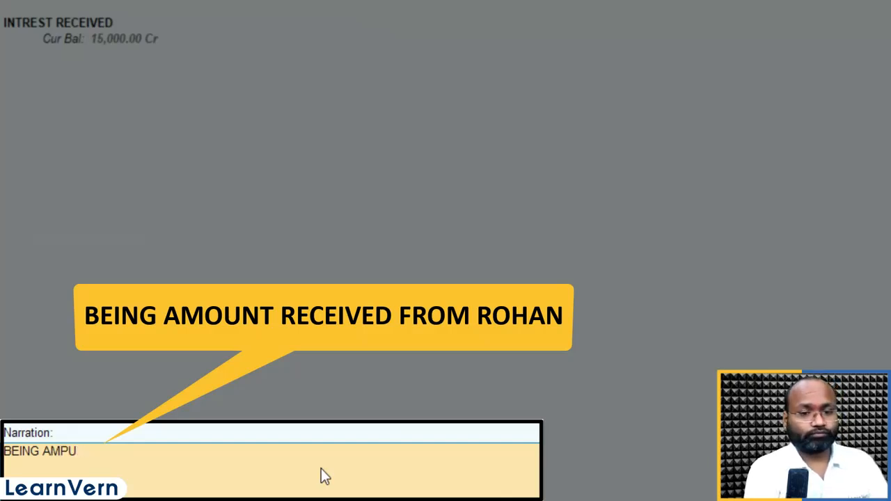
pyautogui.write('OUNT')
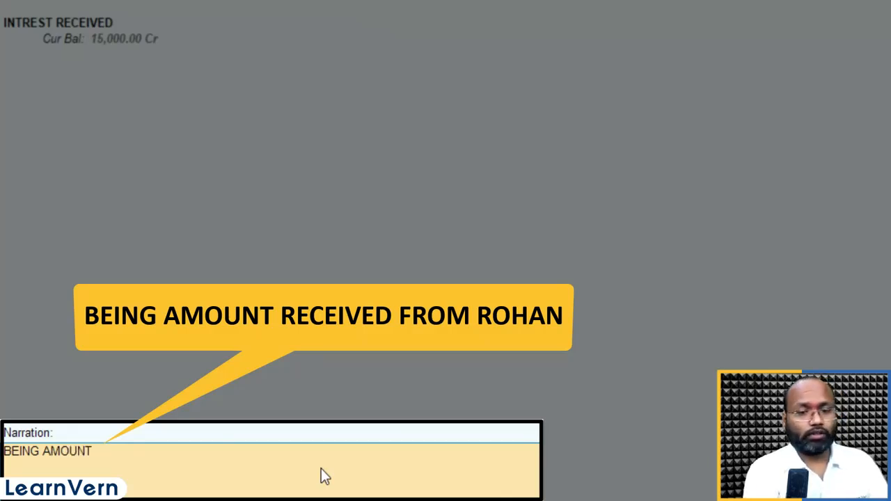
pyautogui.write(' REC')
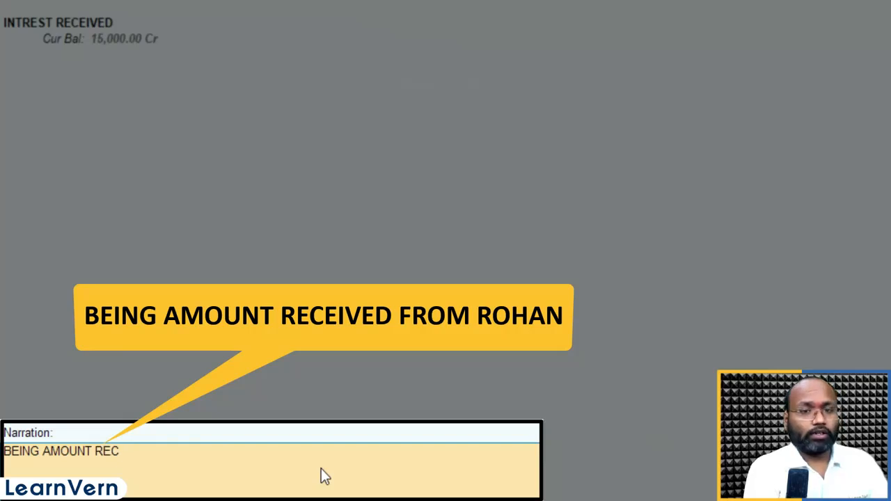
pyautogui.write('EIVE')
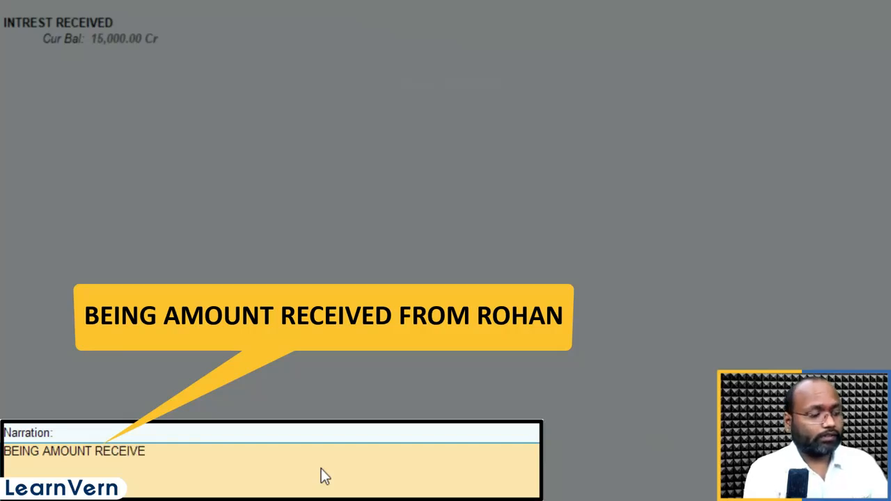
pyautogui.write('D FROM ROHAN')
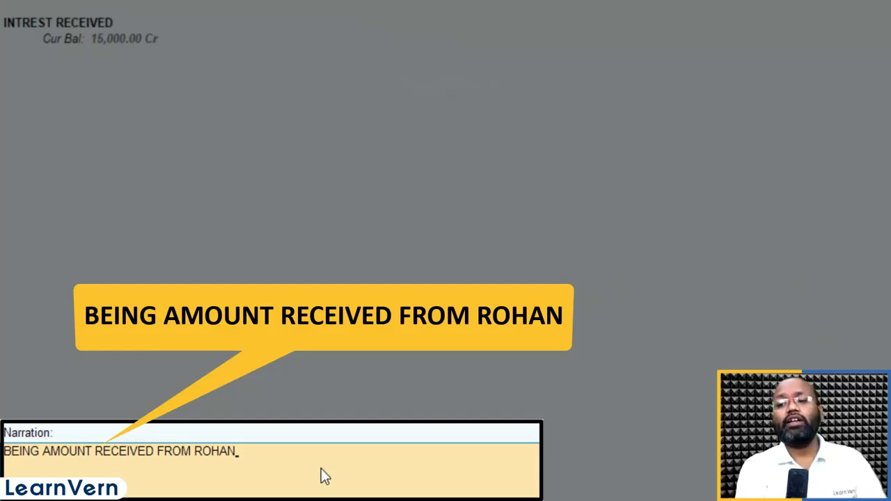
pyautogui.press('Return')
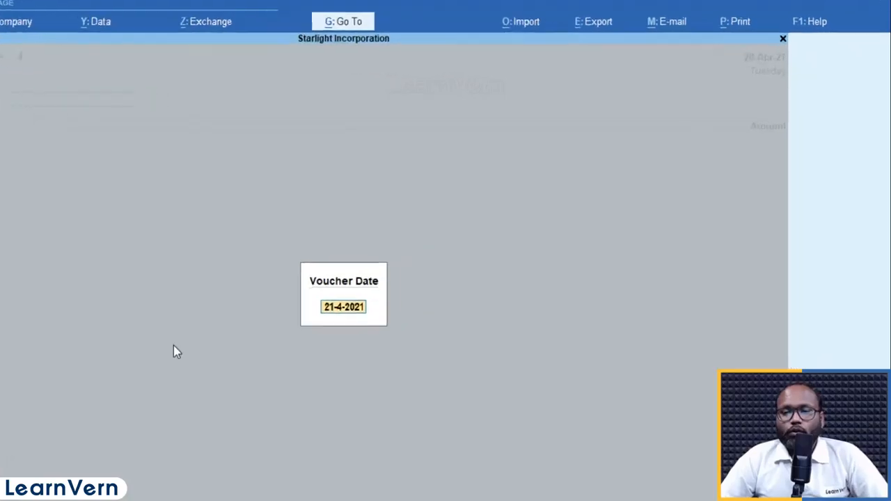
pyautogui.press('Return')
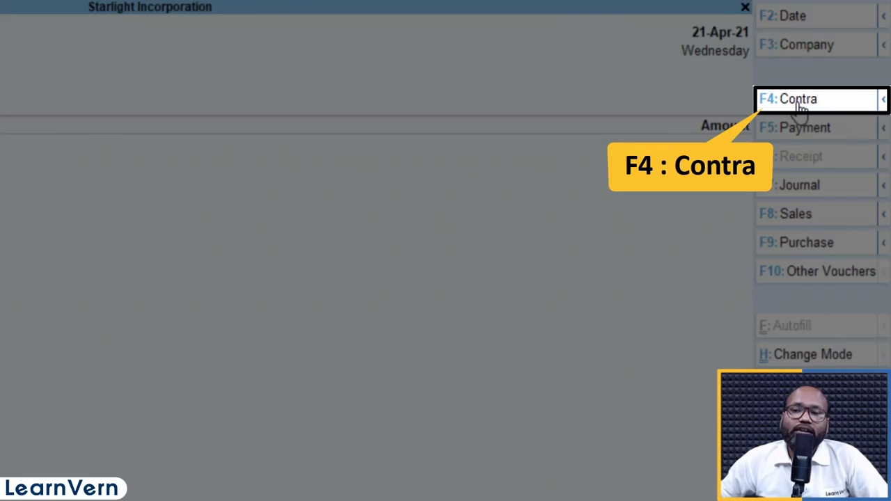
# - Start a contra voucher and choose Cash as its account
pyautogui.click(799, 104)
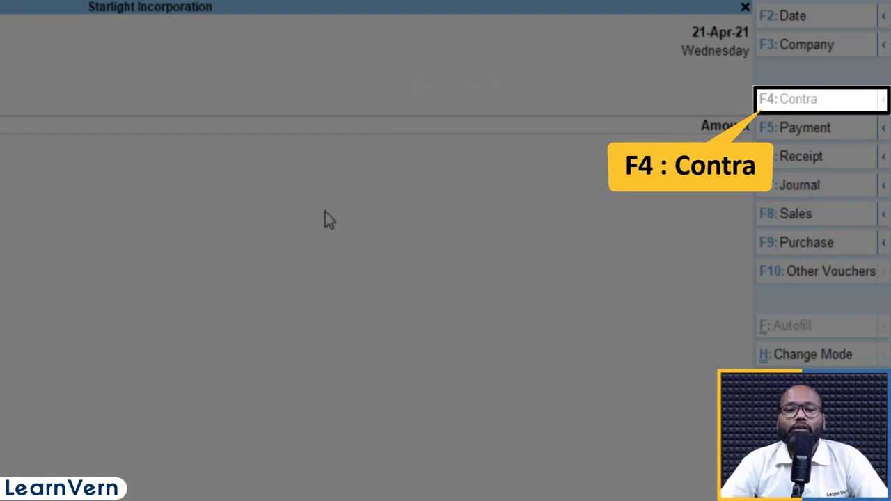
pyautogui.press('Down')
pyautogui.press('Down')
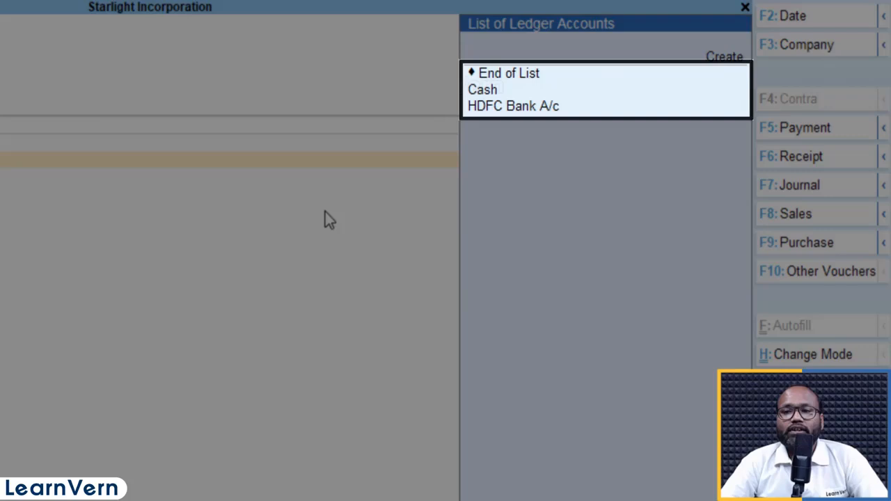
pyautogui.press('Down')
pyautogui.press('Down')
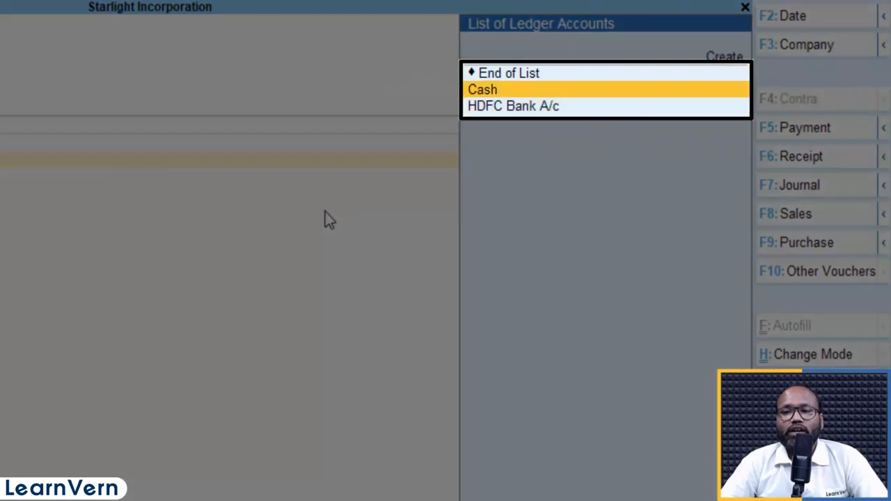
pyautogui.press('Up')
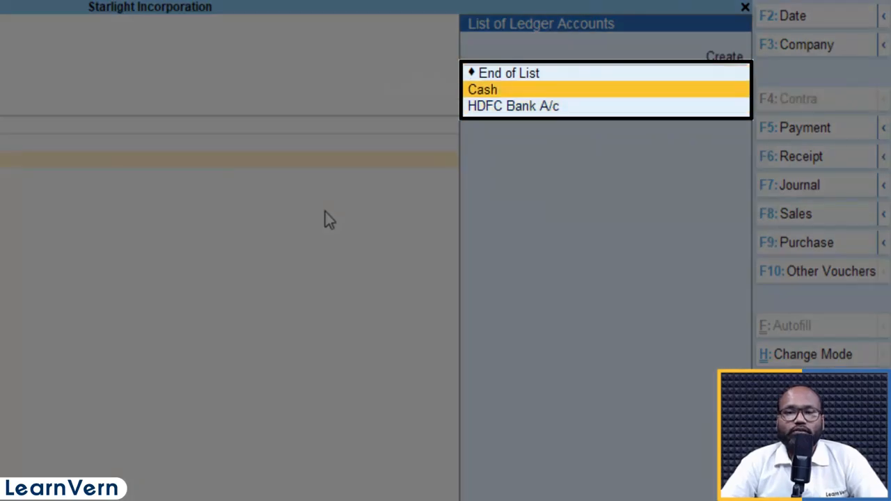
pyautogui.press('Up')
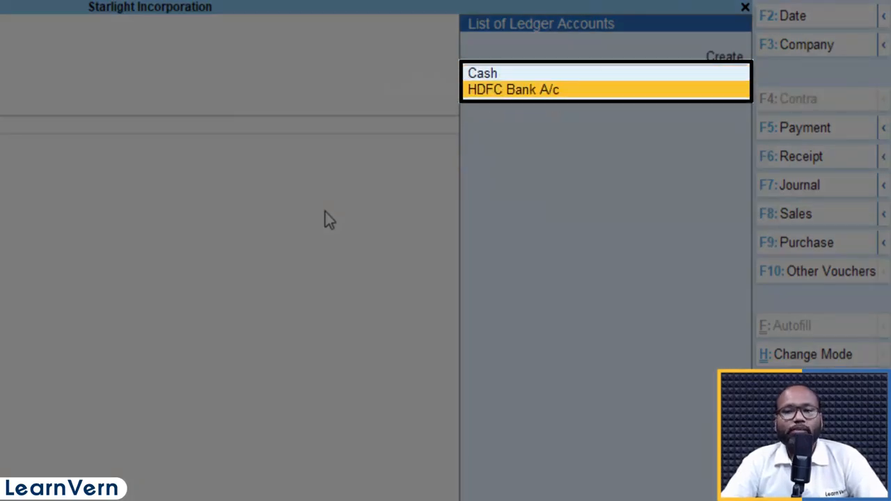
pyautogui.press('Up')
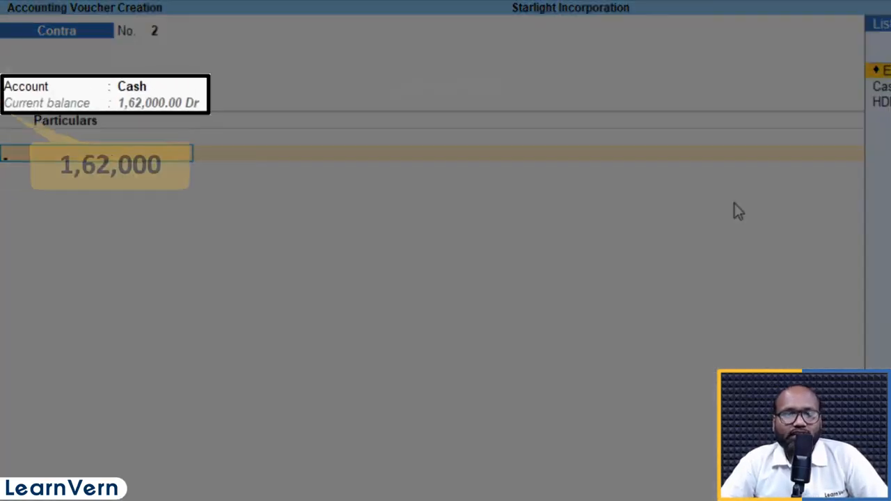
# - Try HDFC Bank A/c with an amount of 10000 as the contra particulars and abandon the cheque allocation
pyautogui.press('Down')
pyautogui.press('Down')
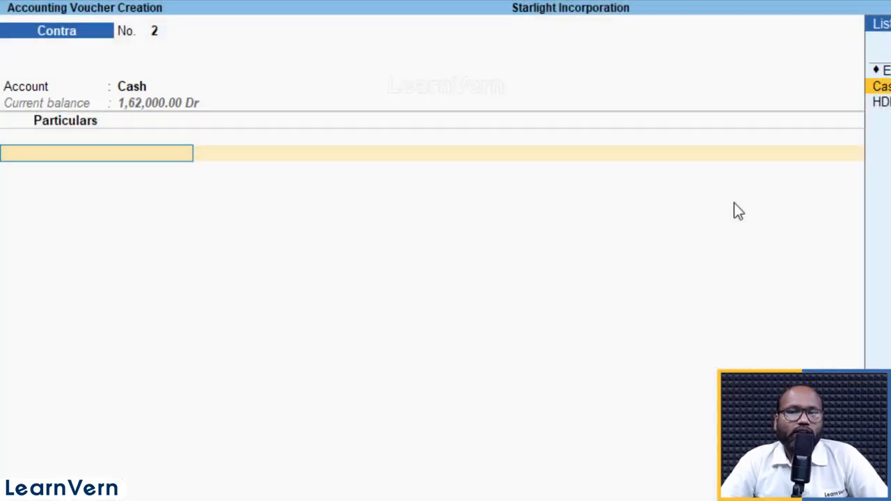
pyautogui.press('Return')
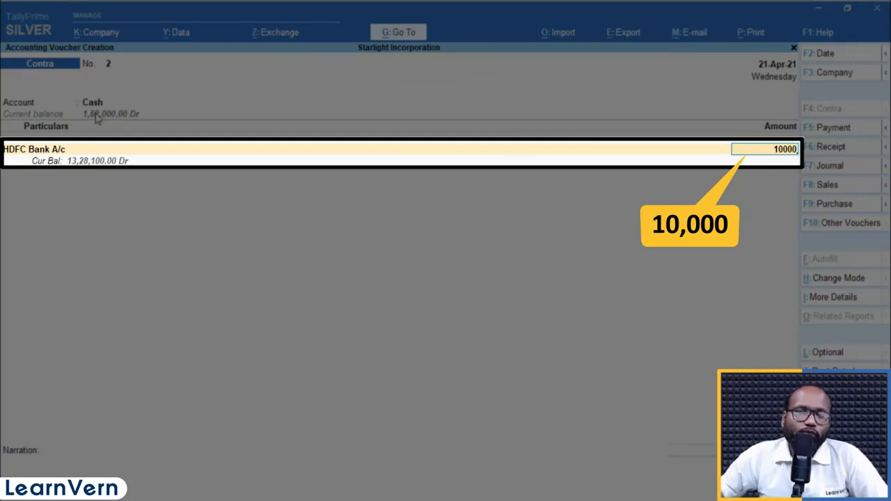
pyautogui.press('Return')
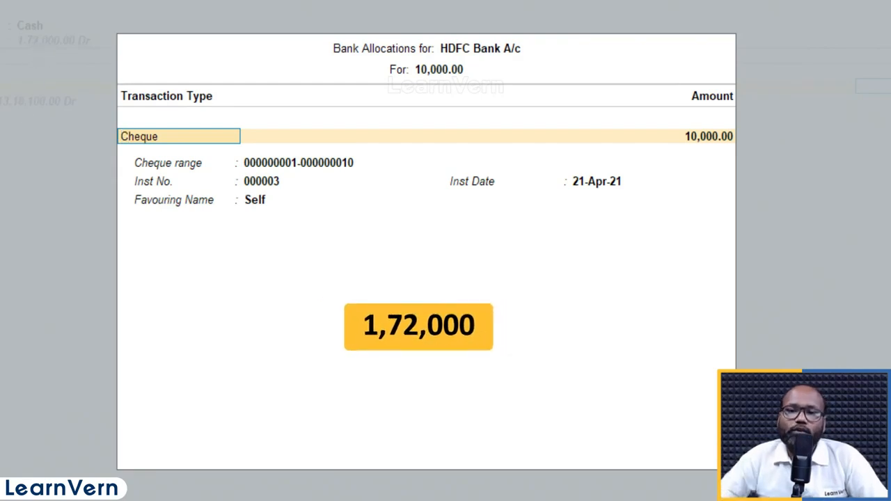
pyautogui.press('BackSpace')
pyautogui.press('Escape')
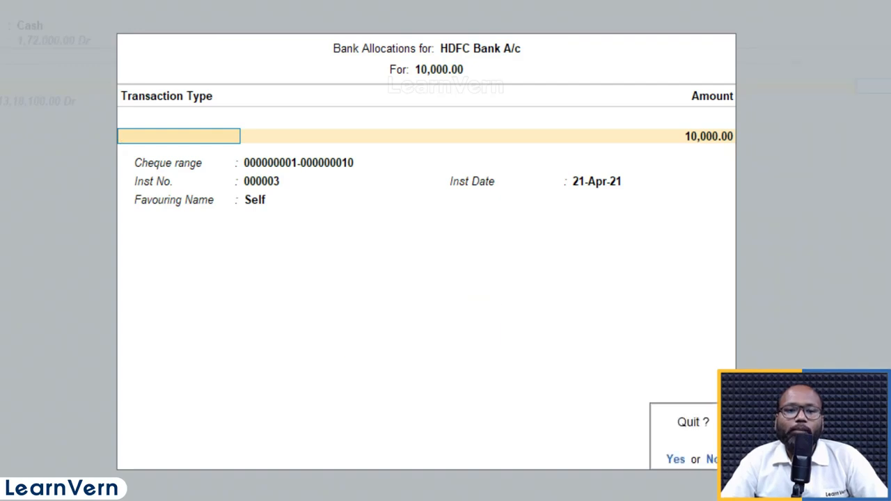
pyautogui.press('y')
# - Choose HDFC Bank A/c as the contra account and enter Cash with 10000 as the particulars
pyautogui.press('Return')
pyautogui.press('Down')
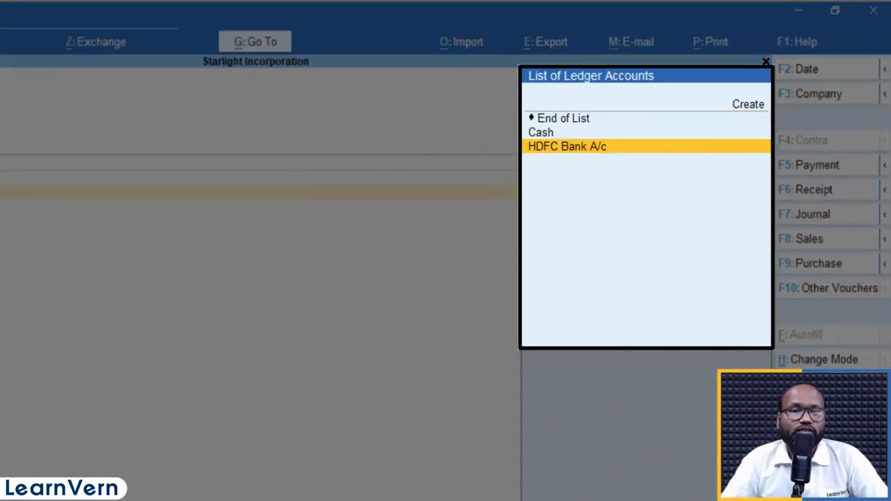
pyautogui.press('Up')
pyautogui.press('Return')
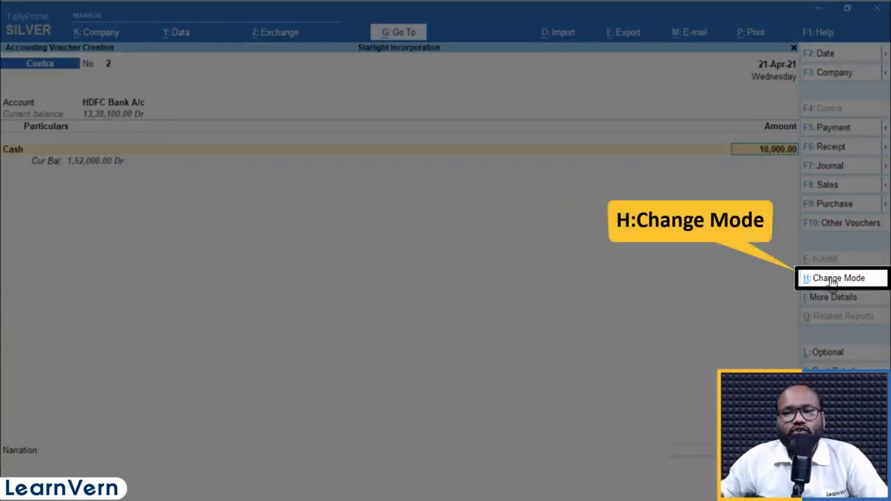
# - Change the voucher mode to Double Entry and reopen voucher entry from the Gateway of Tally
pyautogui.click(835, 279)
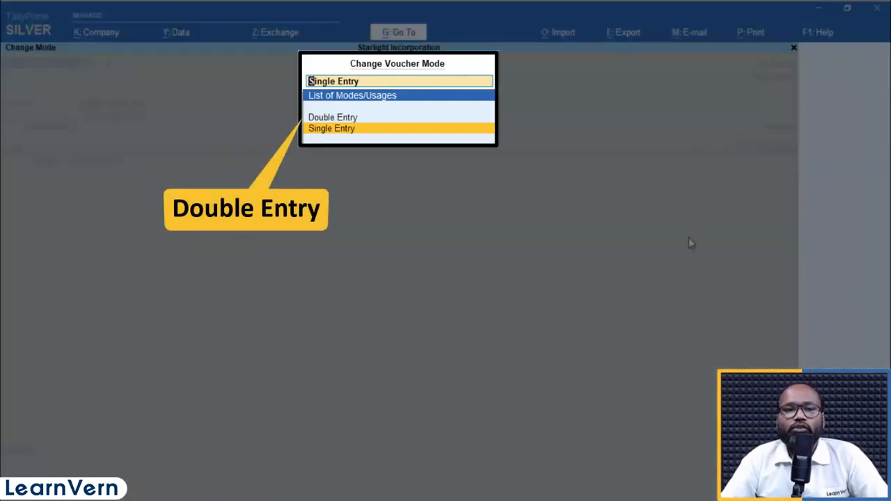
pyautogui.press('Up')
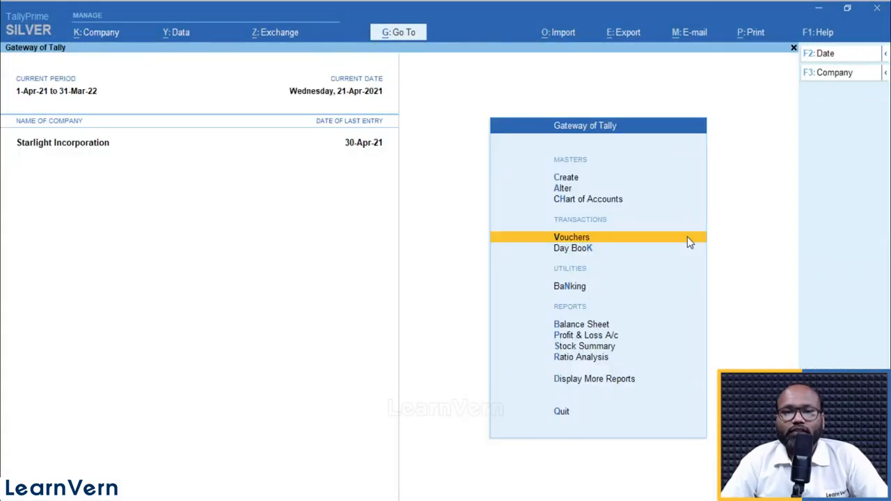
pyautogui.click(686, 241)
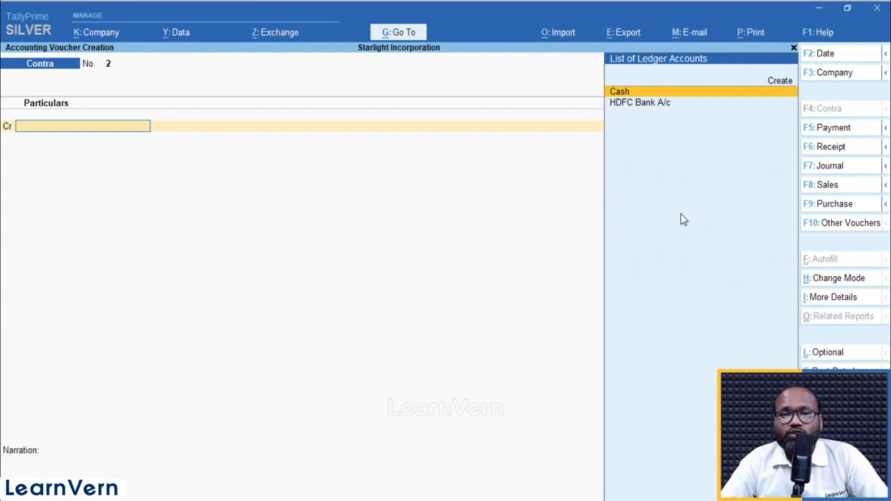
# - Credit Cash with 10000 and debit HDFC Bank A/c with 10000 in the contra voucher
pyautogui.press('Return')
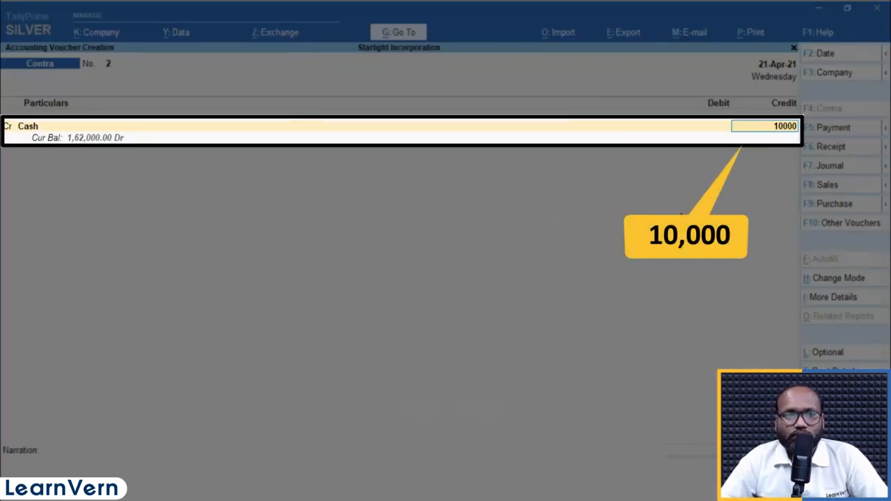
pyautogui.press('Return')
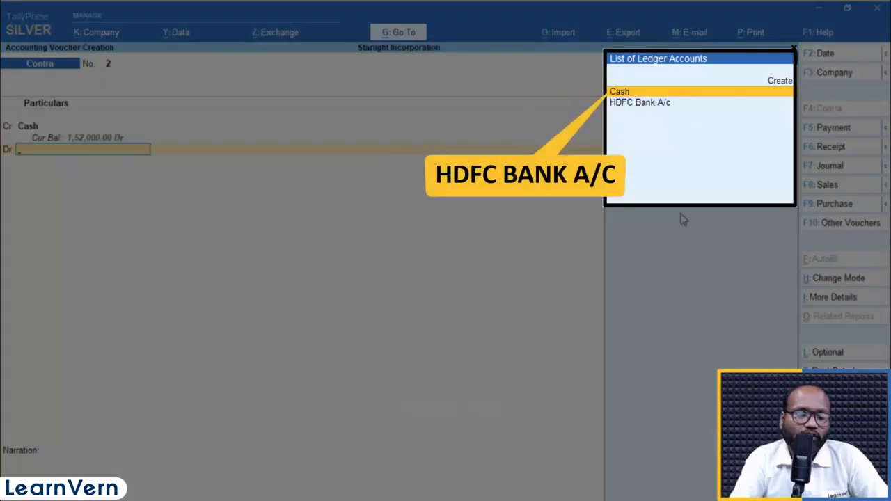
pyautogui.write('hdfc')
pyautogui.press('Return')
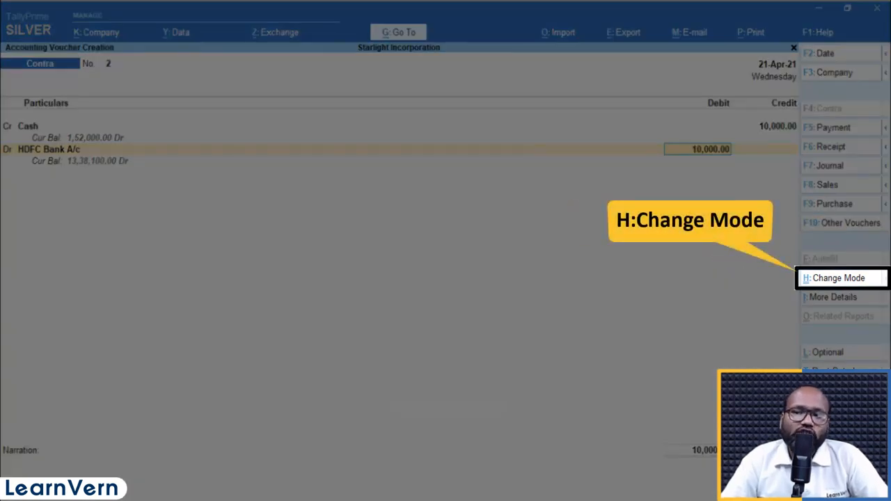
pyautogui.press('Return')
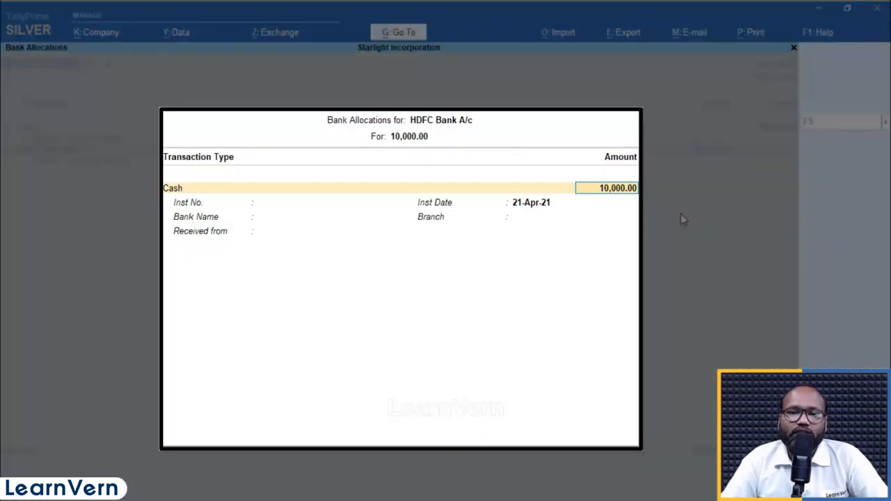
# - Complete the cash bank allocation with HDFC Bank (India) and branch SECTOR 28, leaving denominations, instrument number and payer blank
pyautogui.press('Return')
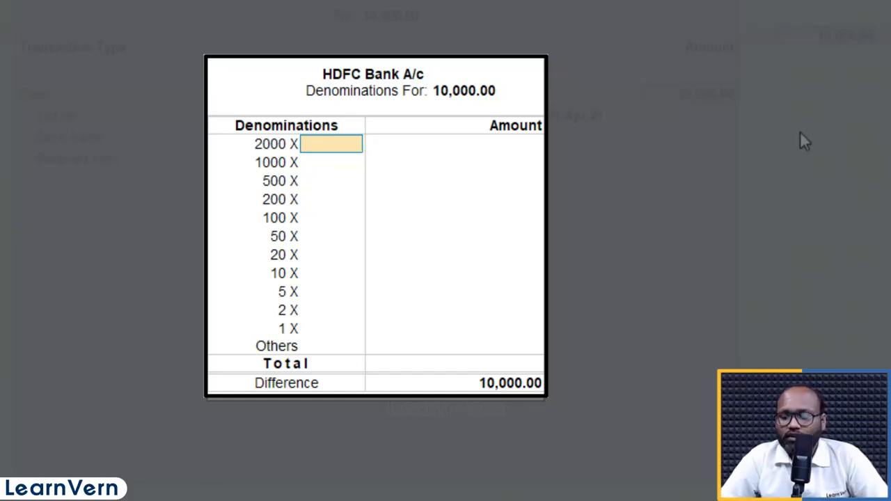
pyautogui.press('Return')
pyautogui.press('Return')
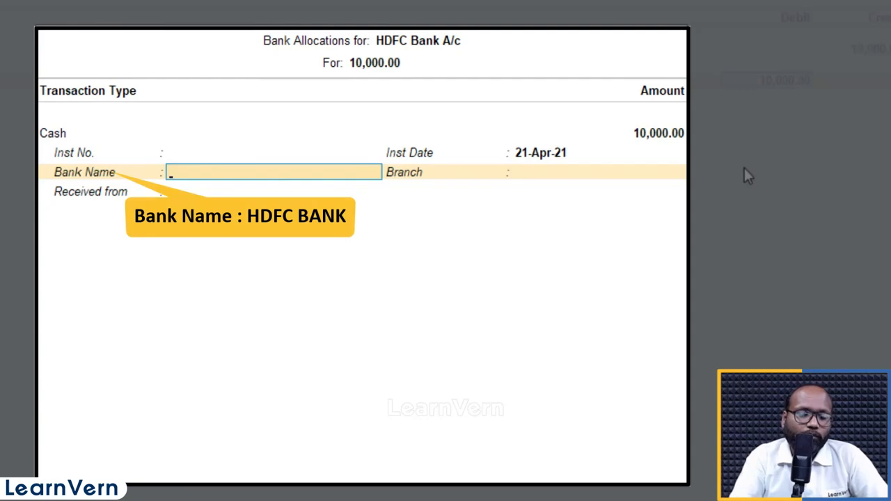
pyautogui.write('HDFC')
pyautogui.press('Return')
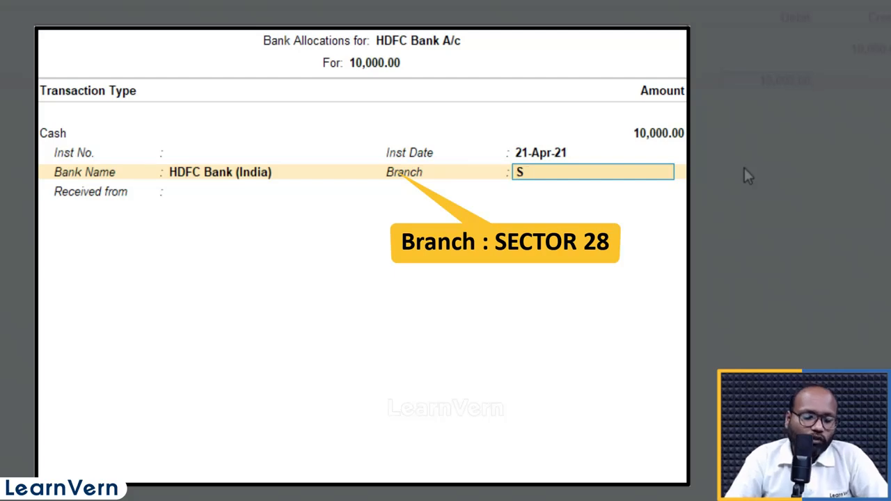
pyautogui.write('SECTOR 28')
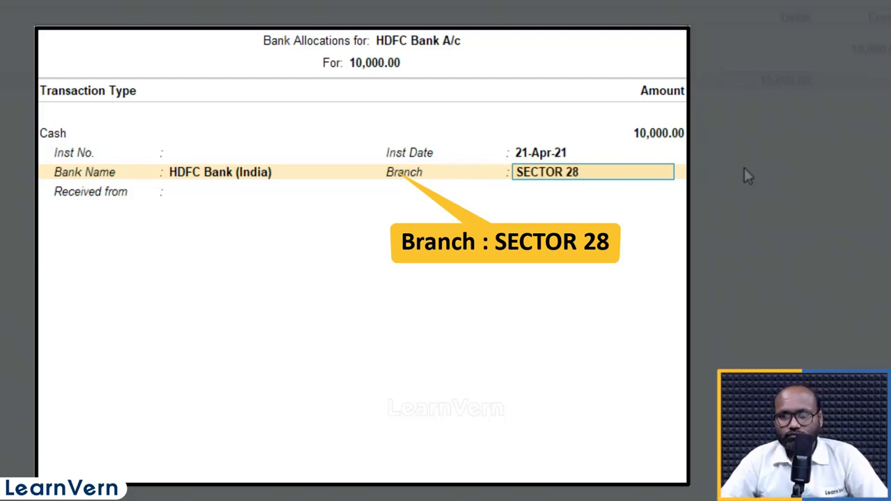
pyautogui.press('Return')
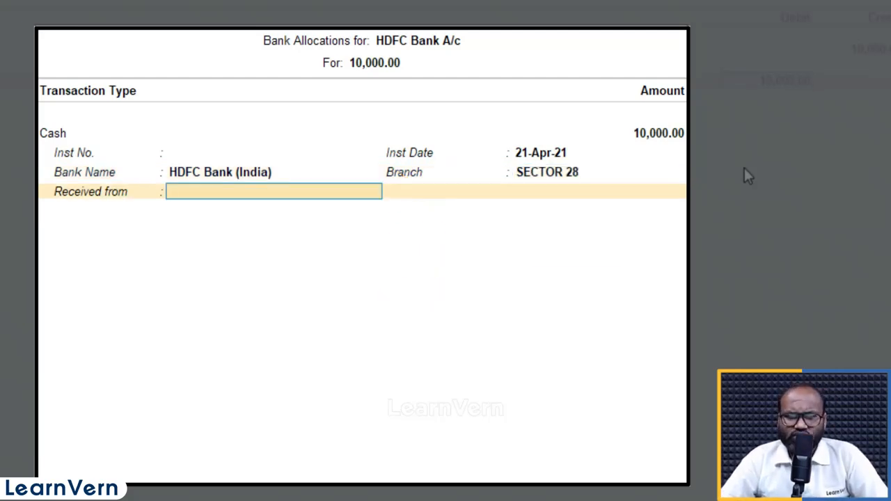
pyautogui.press('Return')
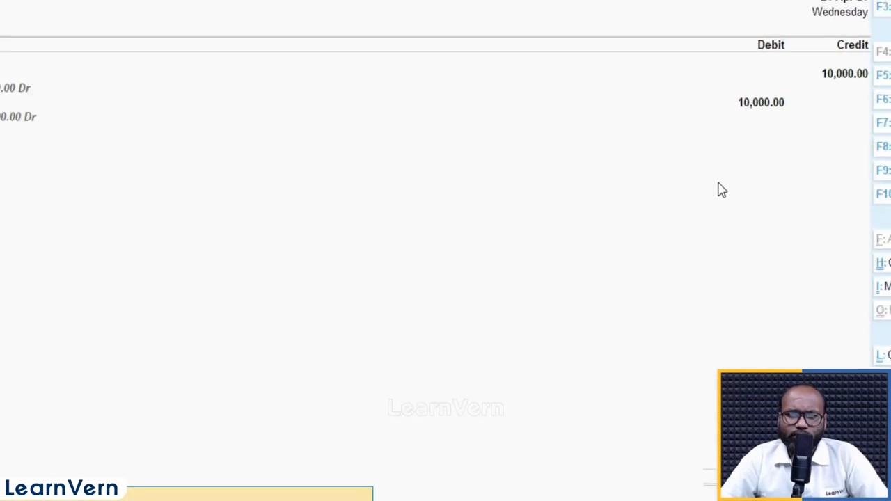
pyautogui.press('Return')
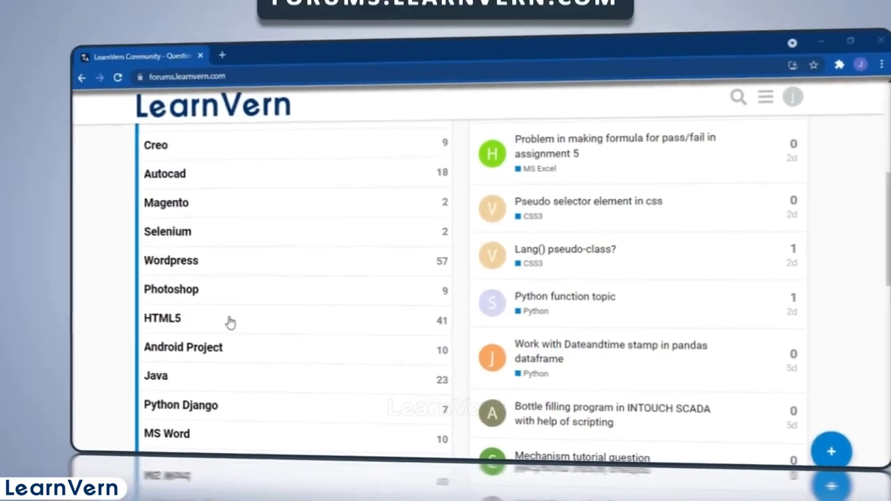
# - Switch to the LearnVern forum in the browser and read the HTML5 topic "Logo or heading"
pyautogui.click(229, 322)
pyautogui.scroll(-2, 240, 324)
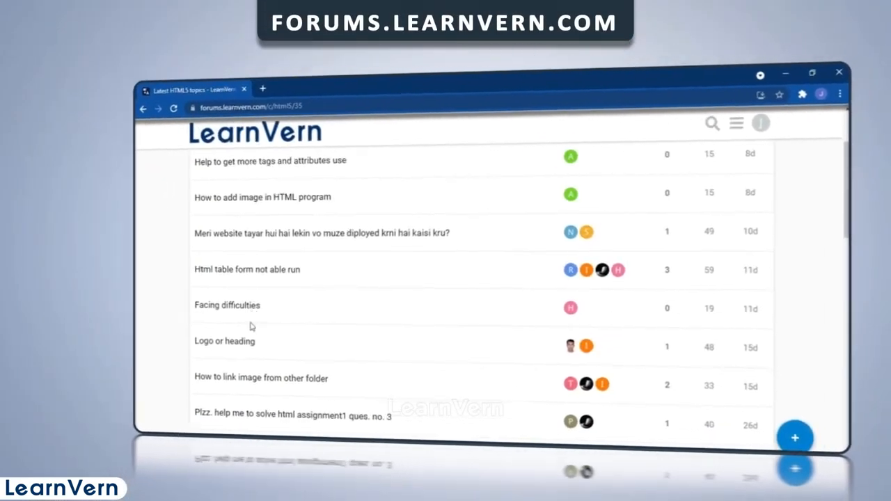
pyautogui.click(254, 342)
pyautogui.scroll(-5, 256, 347)
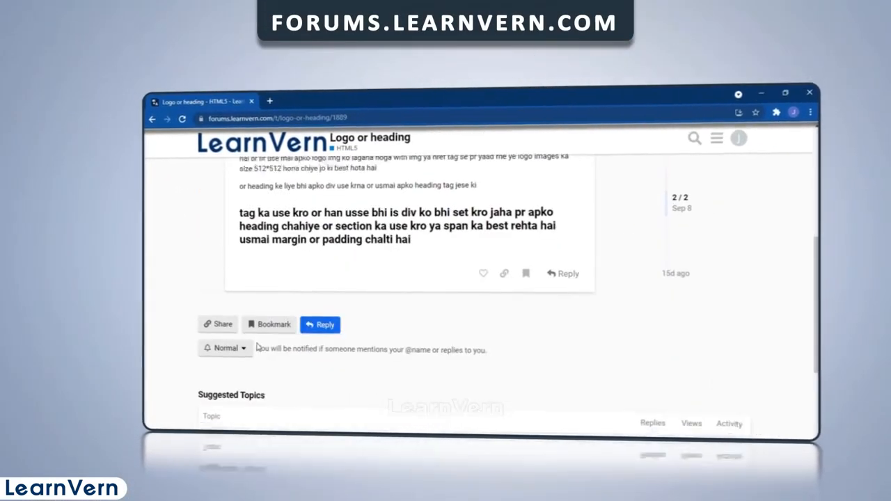
pyautogui.scroll(-2, 257, 347)
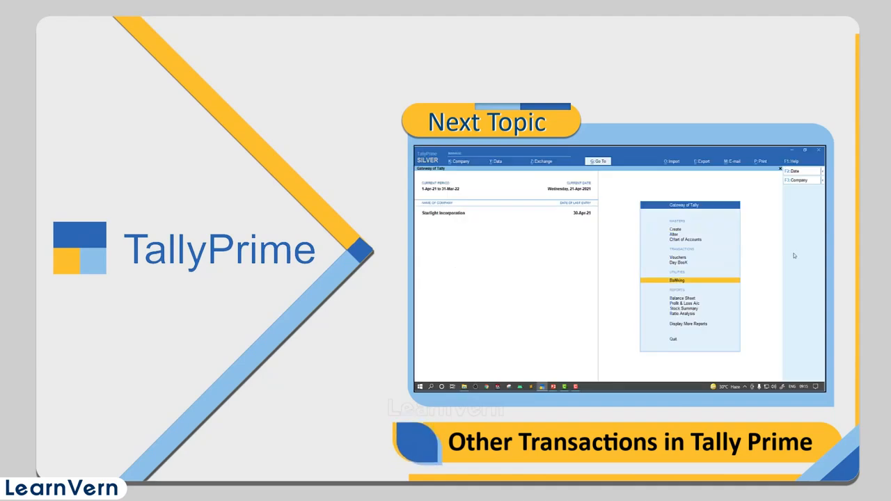
# - Switch back to TallyPrime and open the Cheque Register for HDFC Bank A/c to examine its cheque ranges
pyautogui.press('Down')
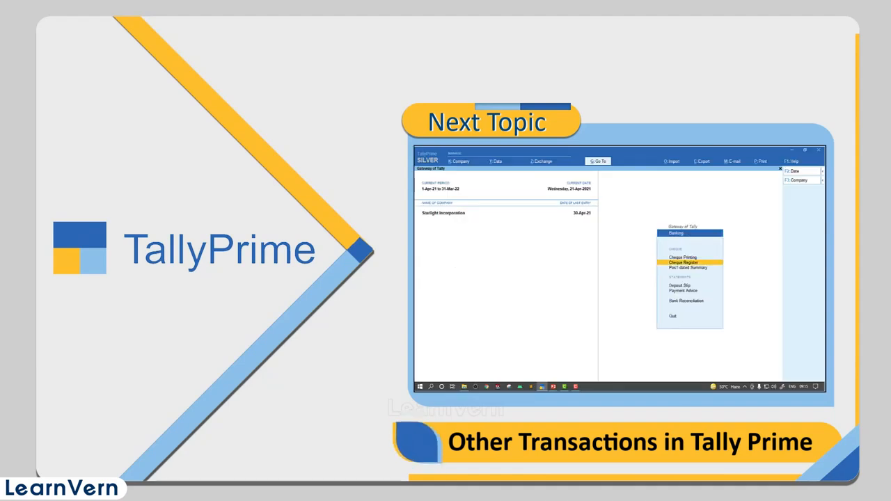
pyautogui.press('Return')
pyautogui.press('Return')
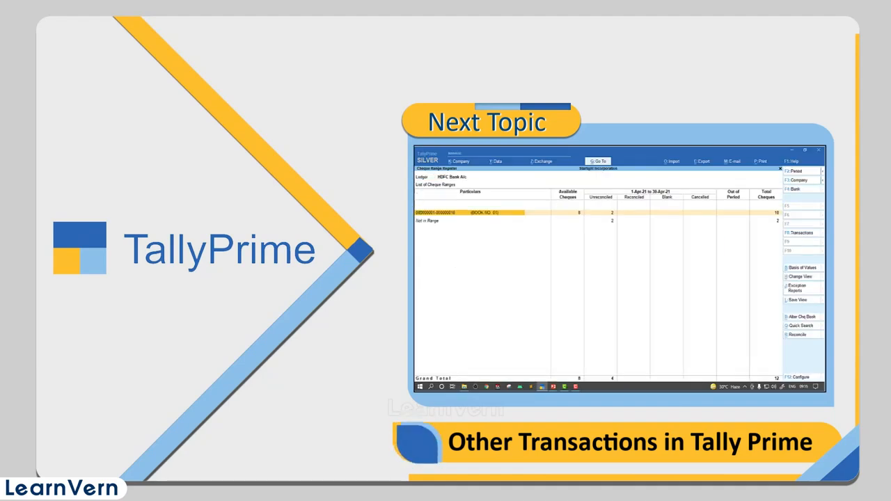